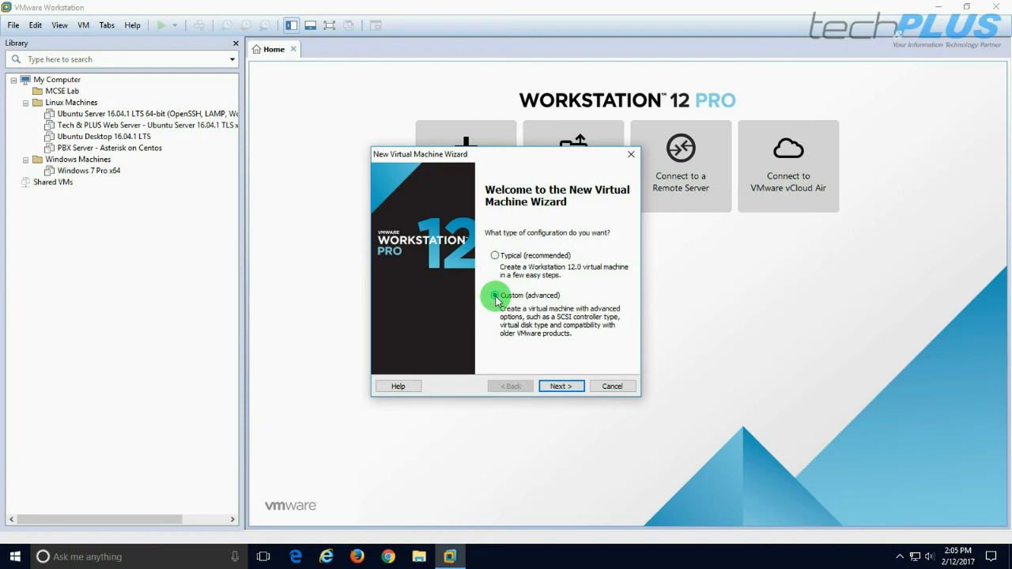
Start a custom VM with Workstation 12.0 compatibility, choosing to install the OS later
left_click(558, 383)
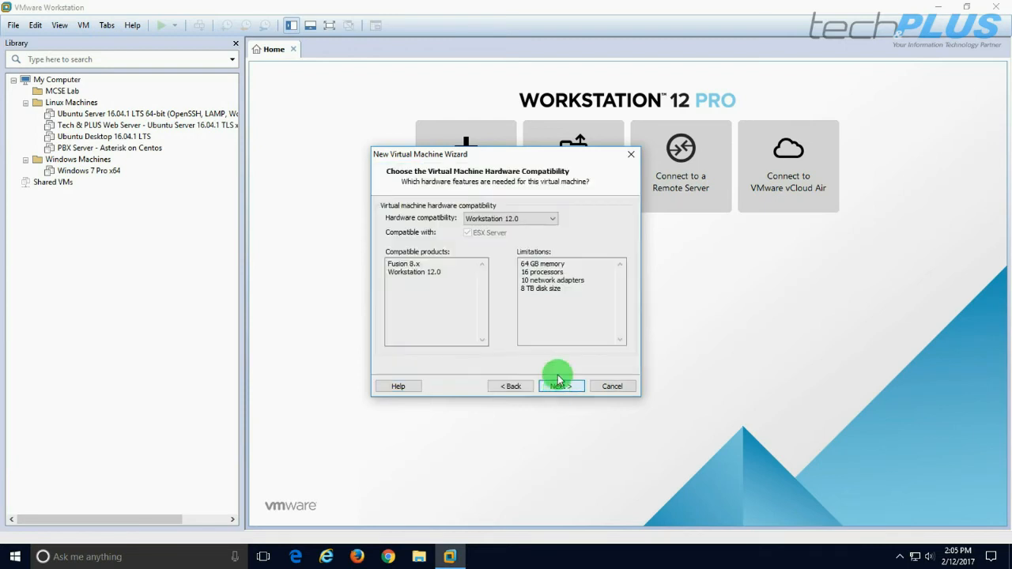
left_click(552, 385)
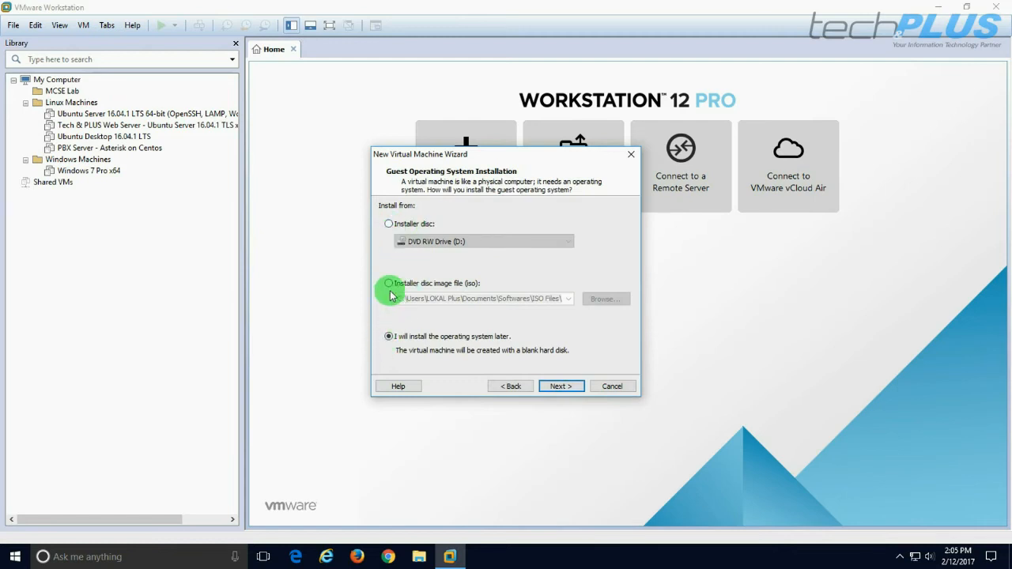
left_click(388, 286)
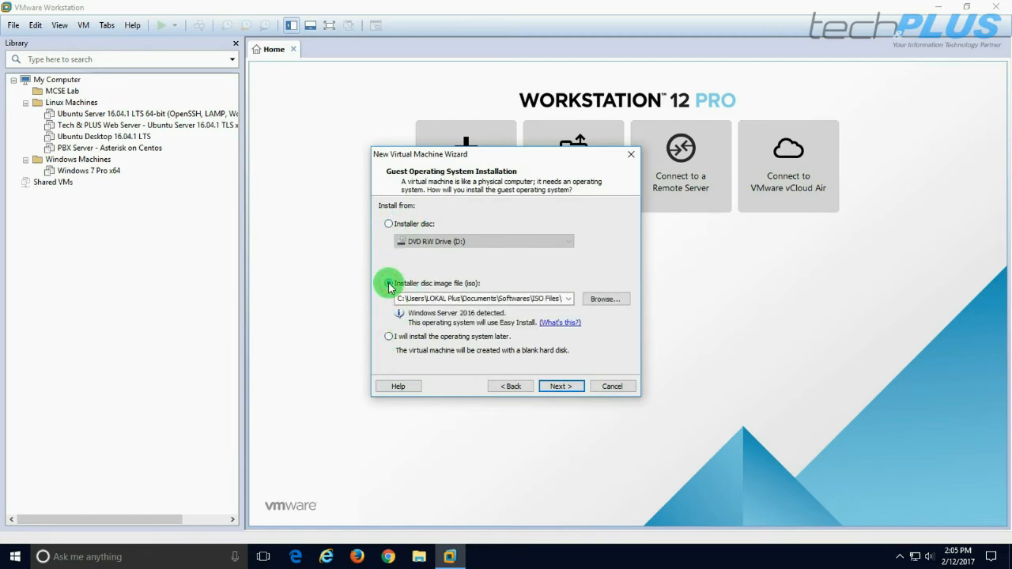
left_click(389, 339)
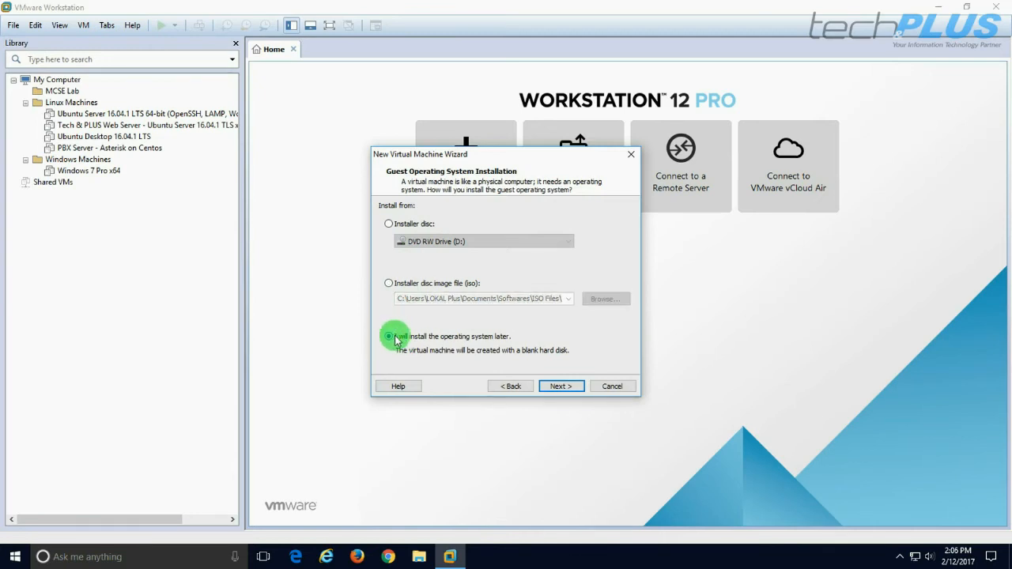
left_click(557, 387)
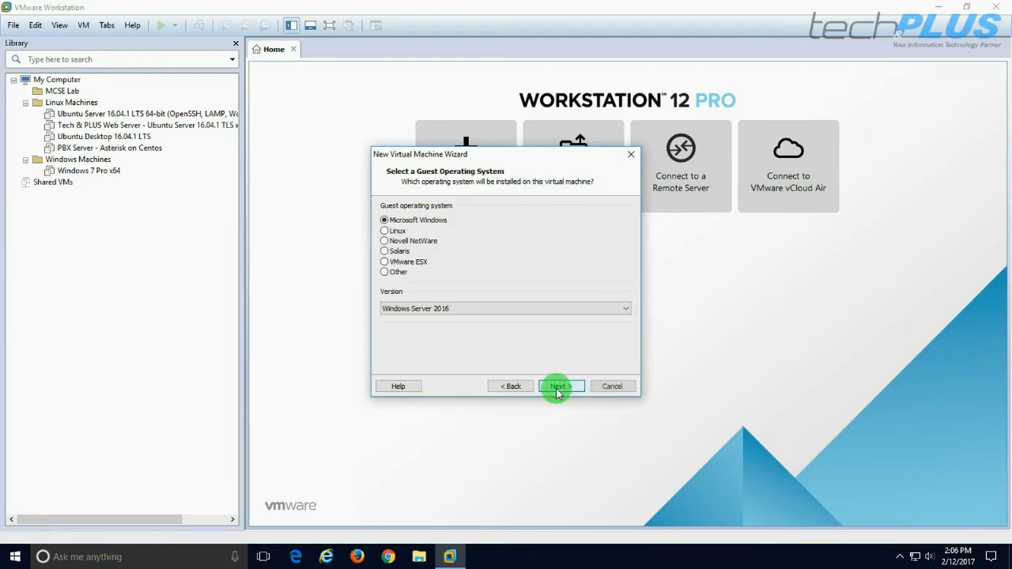
Choose Windows Server 2016 as the guest OS and keep the name 'Windows Server 2016'
left_click(425, 309)
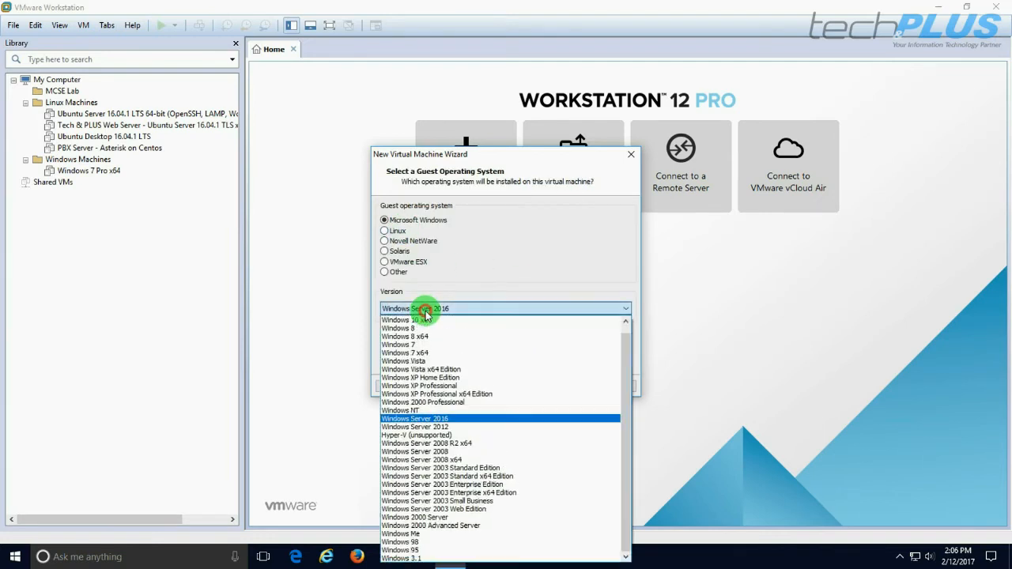
left_click(432, 421)
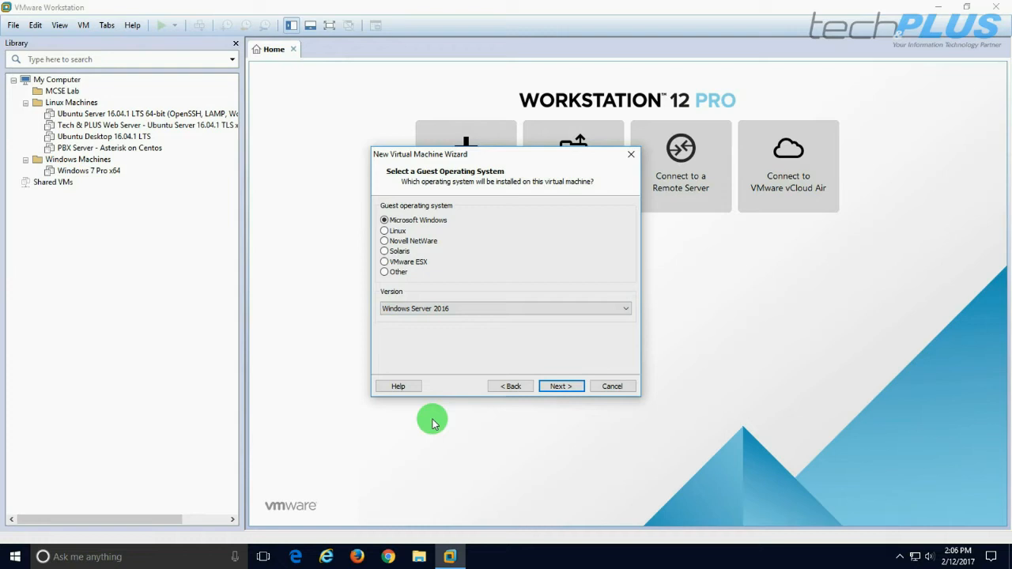
left_click(550, 386)
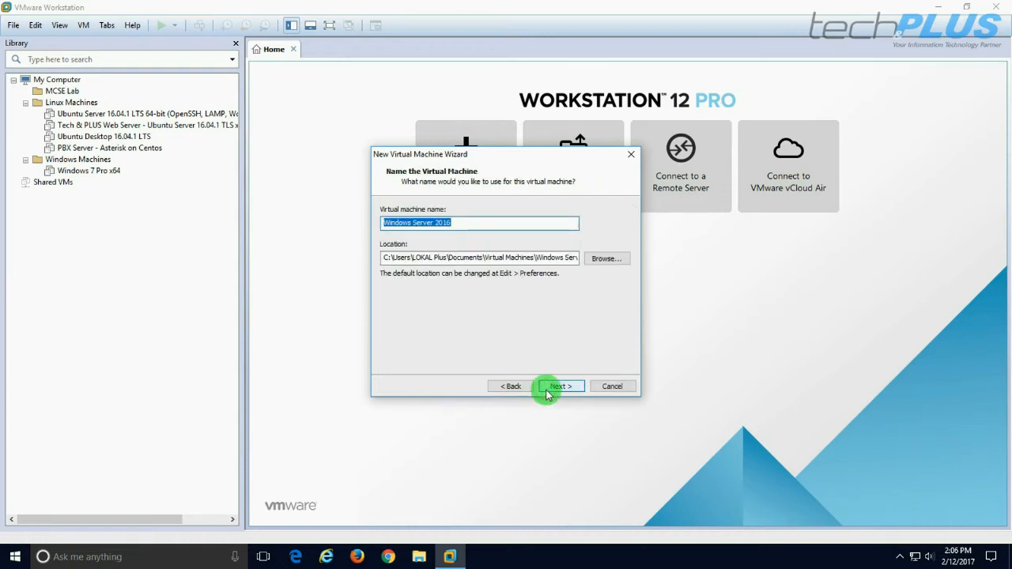
left_click(384, 223)
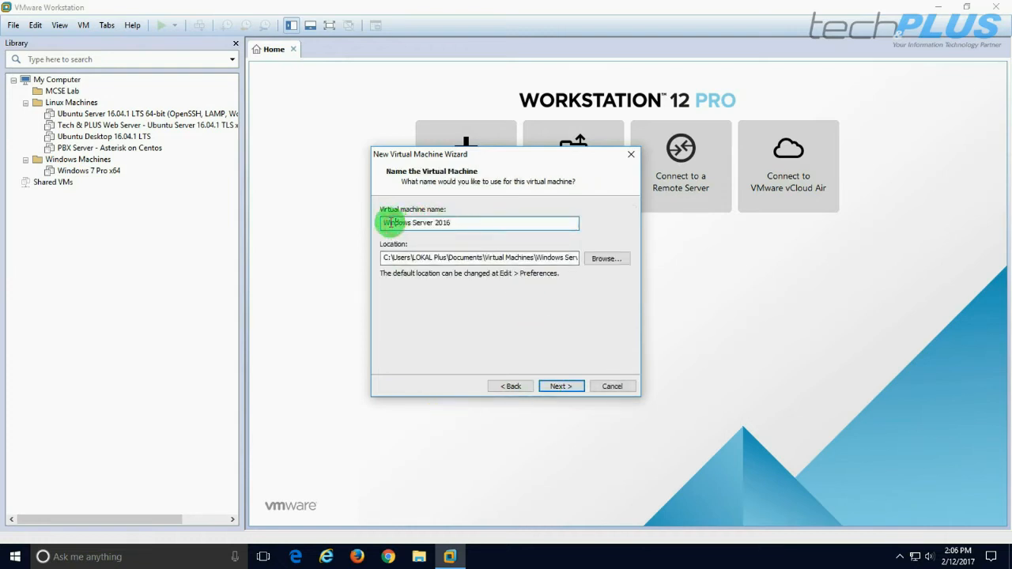
left_click_drag(385, 222, 474, 222)
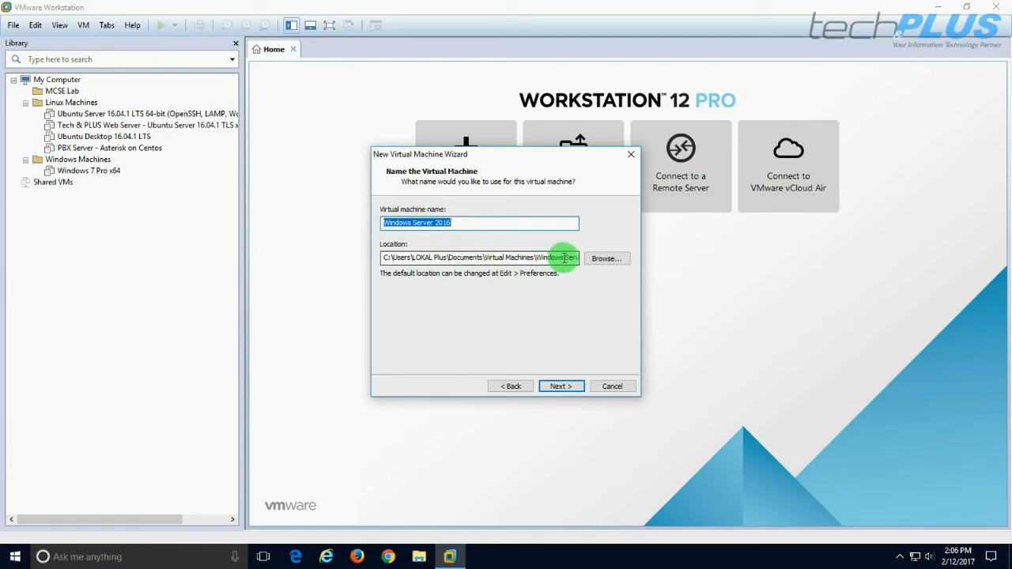
left_click(561, 386)
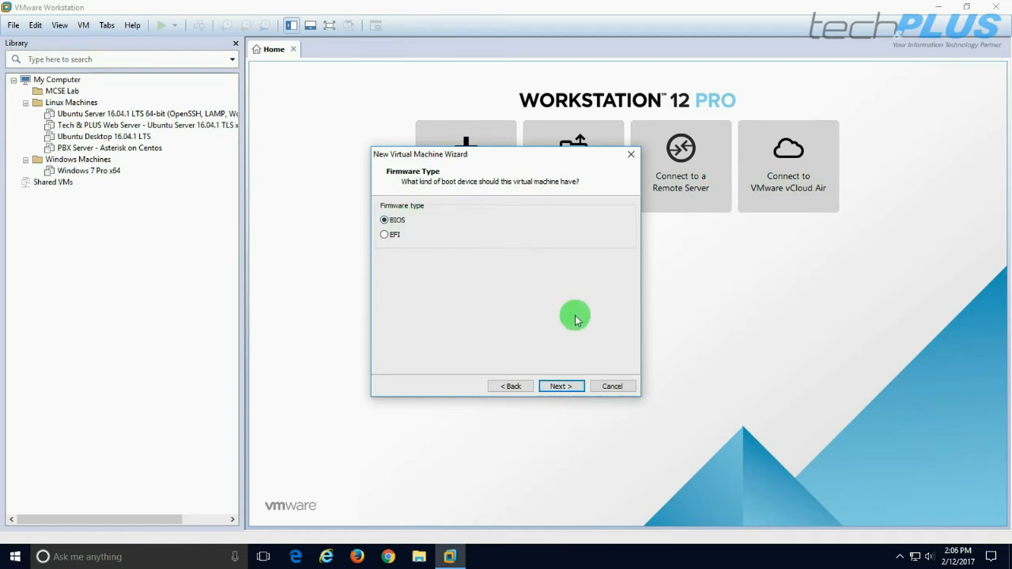
Keep BIOS firmware, set 2 cores per processor and 4096 MB of memory
left_click(557, 388)
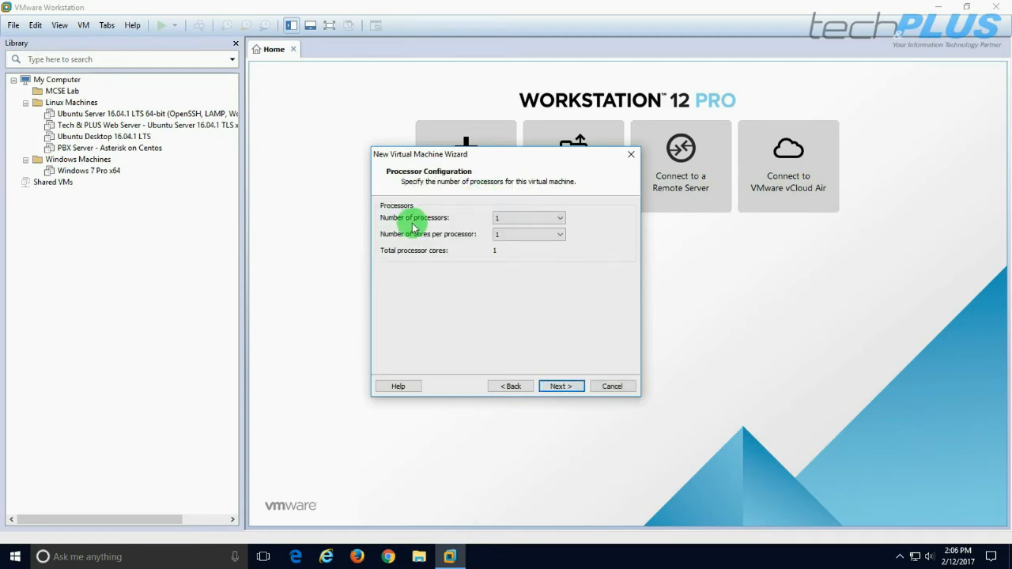
left_click(558, 236)
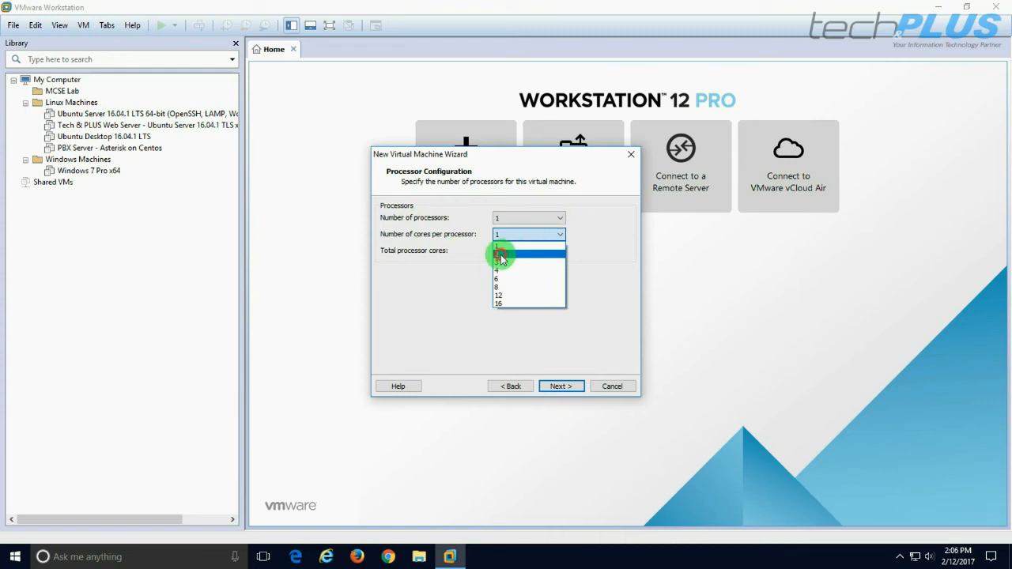
left_click(501, 253)
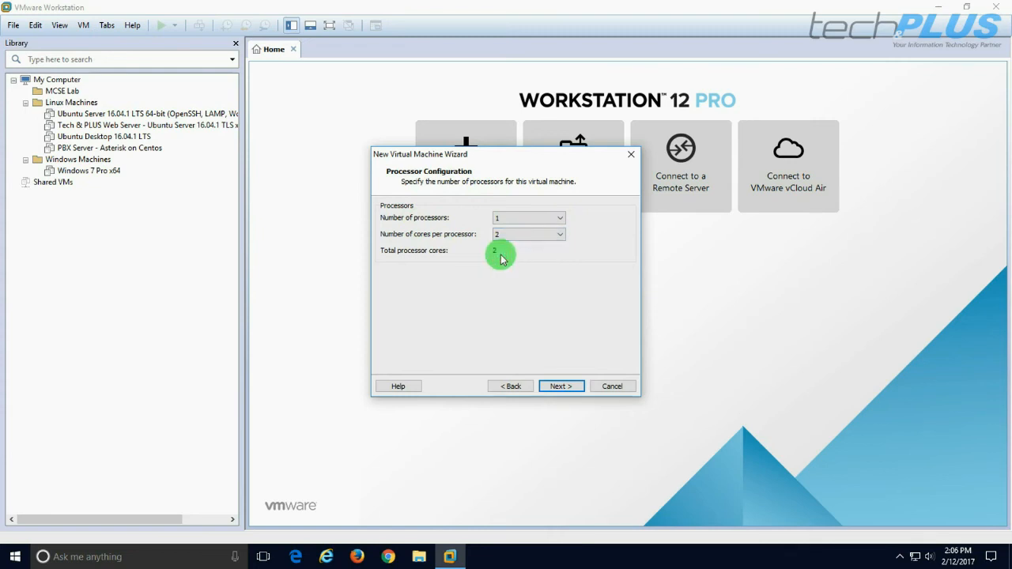
left_click(558, 386)
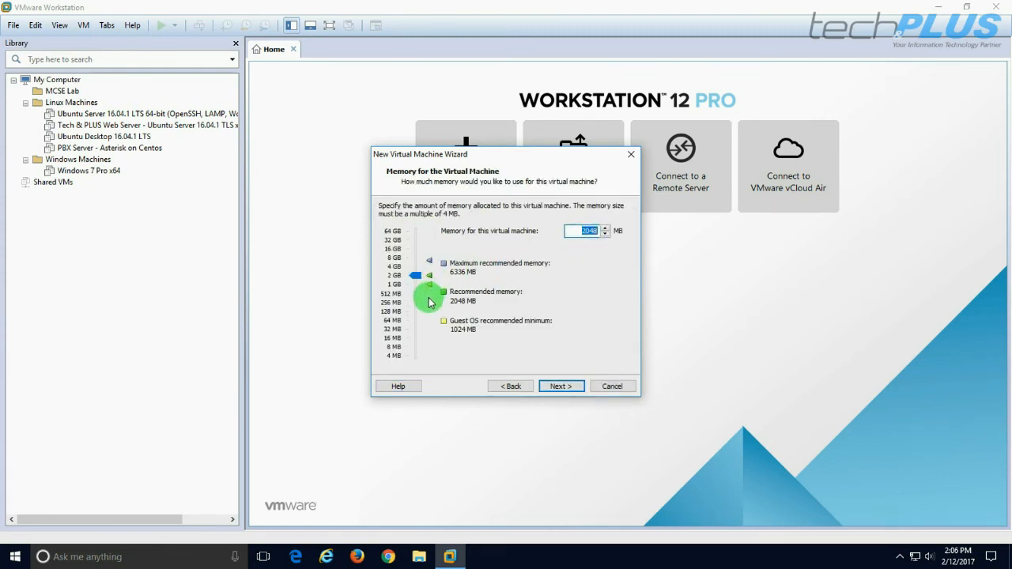
left_click(416, 276)
left_click_drag(416, 278, 416, 270)
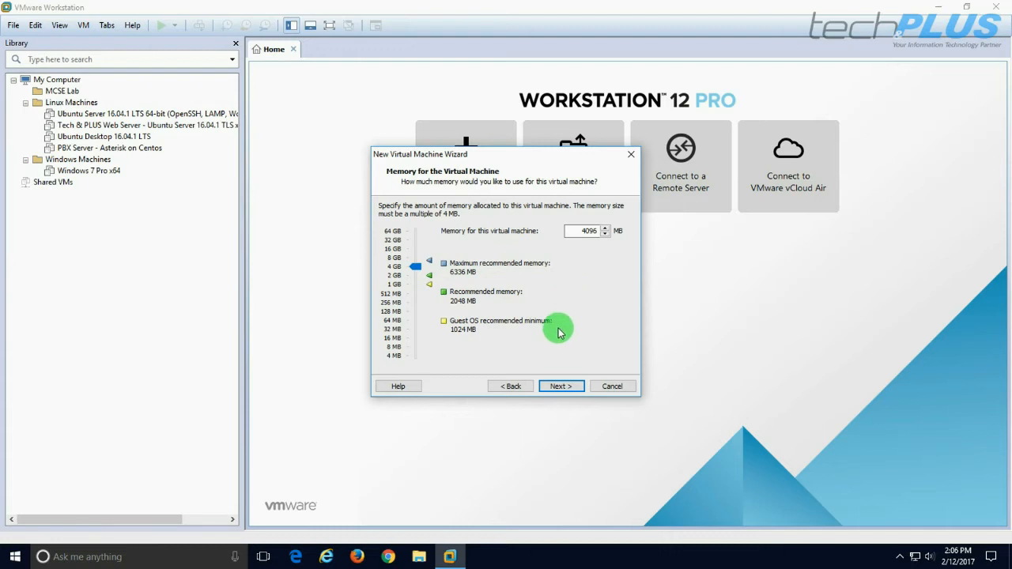
left_click(559, 386)
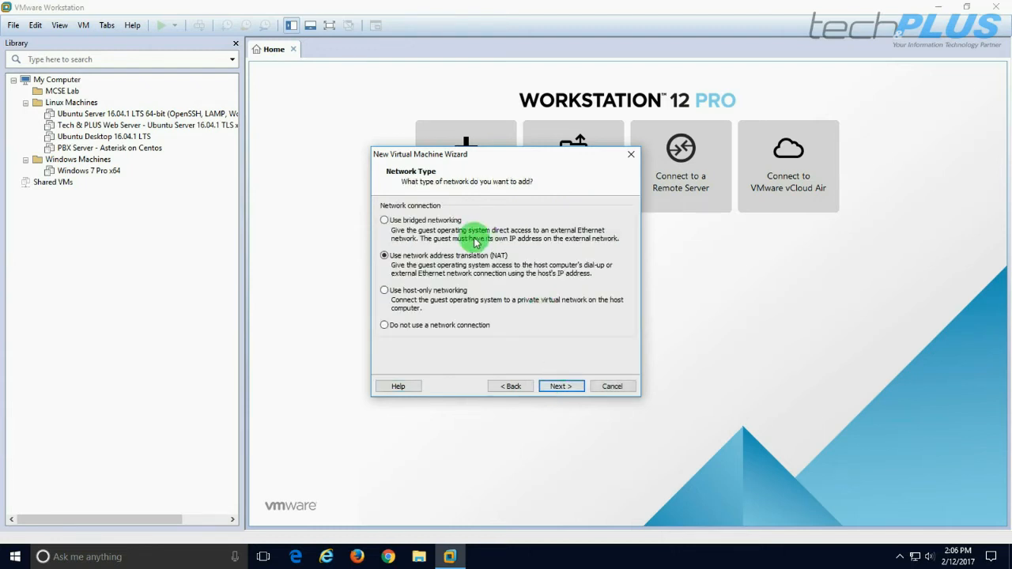
Keep NAT networking, the LSI Logic SAS controller and SCSI disk type, and create a new virtual disk
left_click(559, 387)
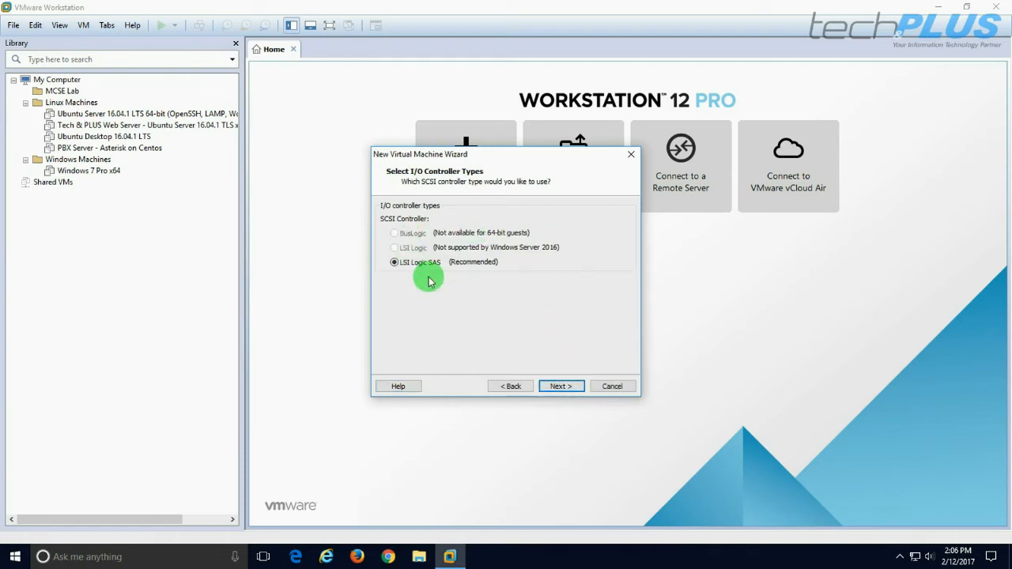
left_click(557, 387)
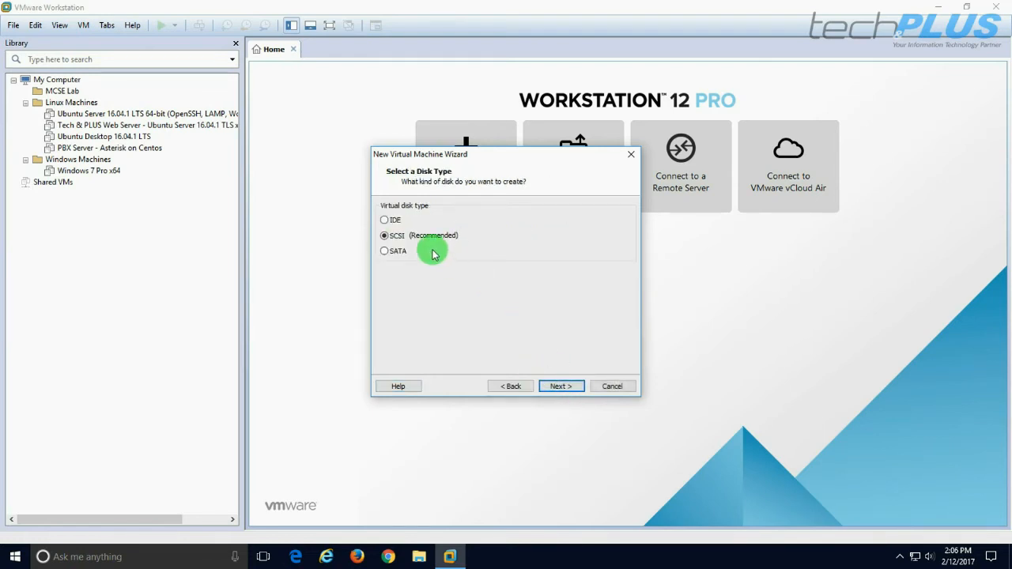
left_click(559, 387)
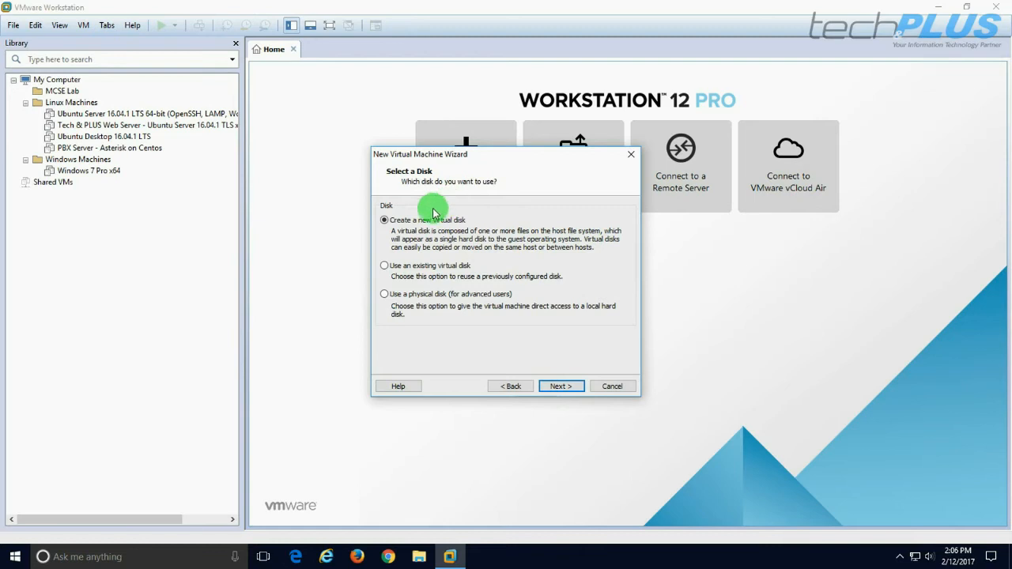
left_click(556, 386)
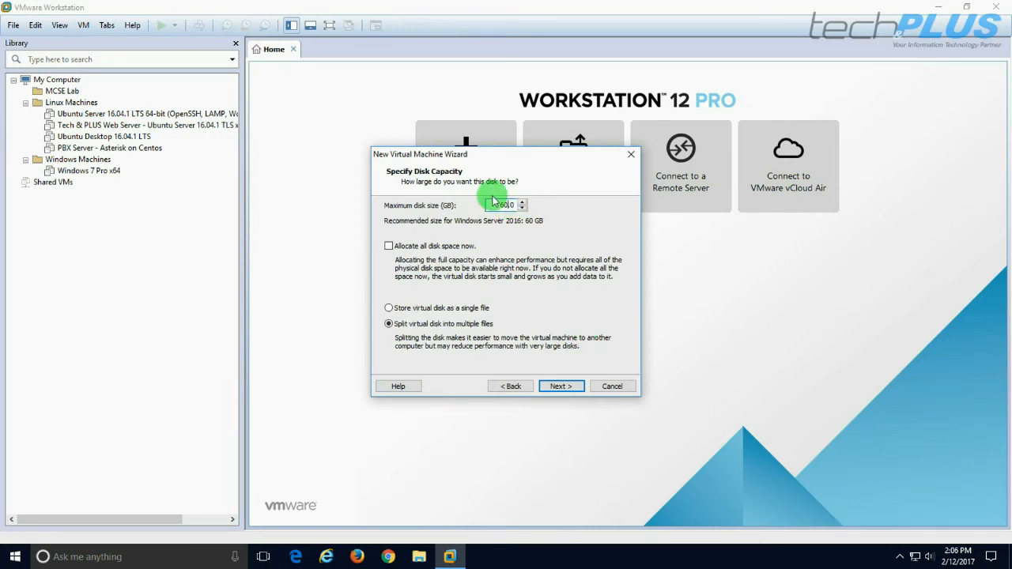
Accept the 60 GB split disk and default .vmdk name, review the summary and finish
left_click(558, 386)
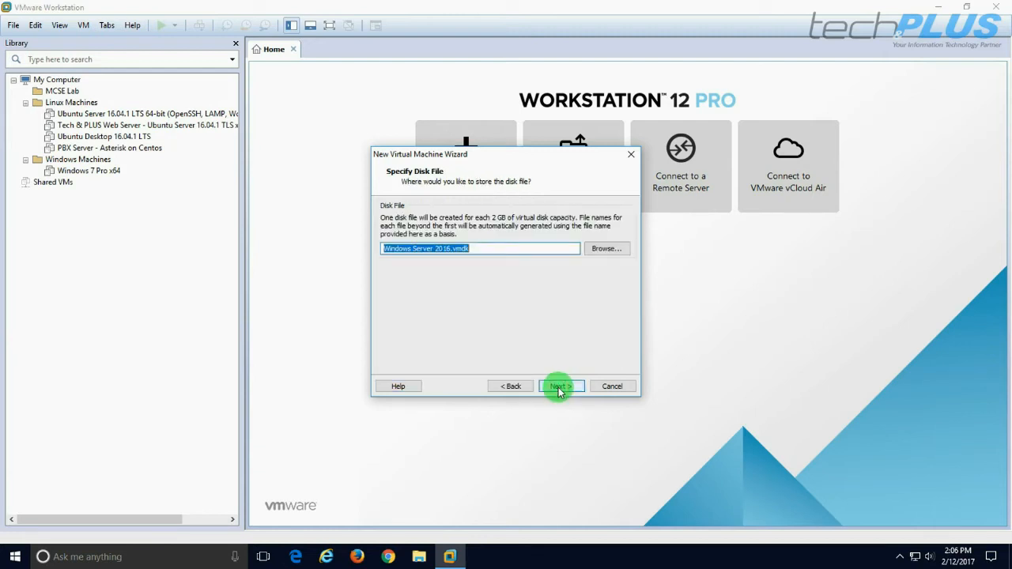
left_click(560, 386)
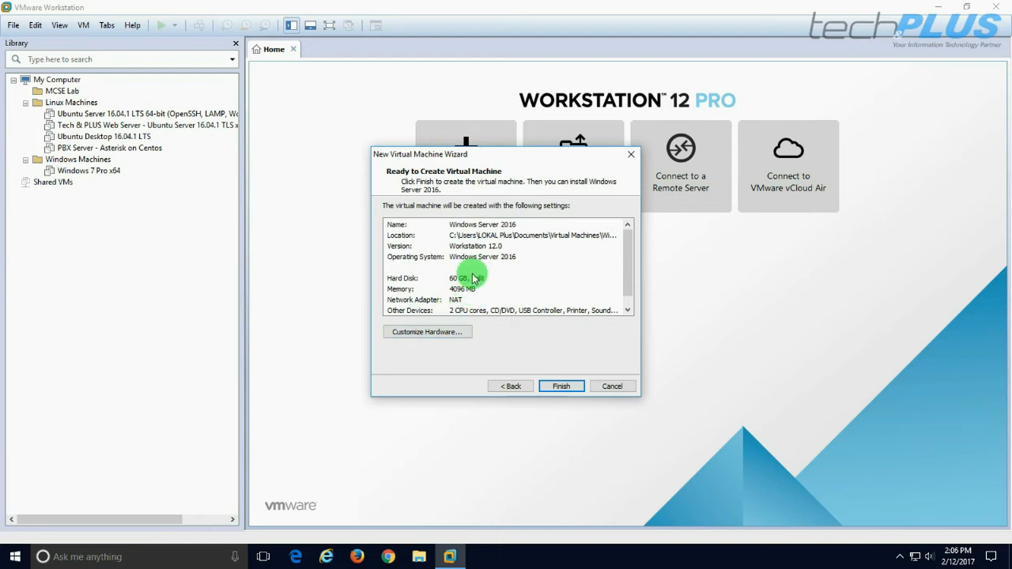
scroll(474, 278, "down", 1)
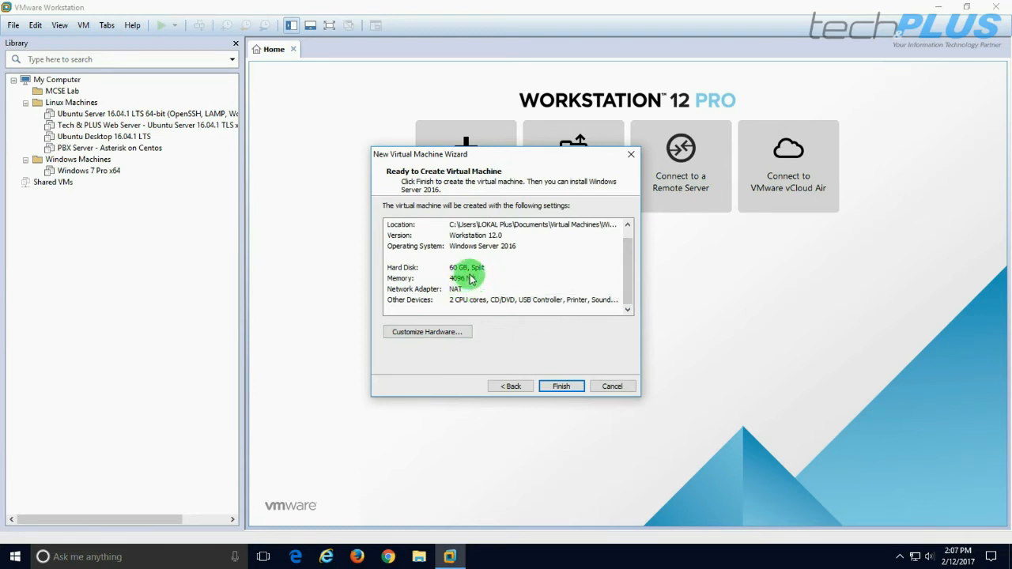
scroll(468, 269, "up", 1)
left_click(561, 386)
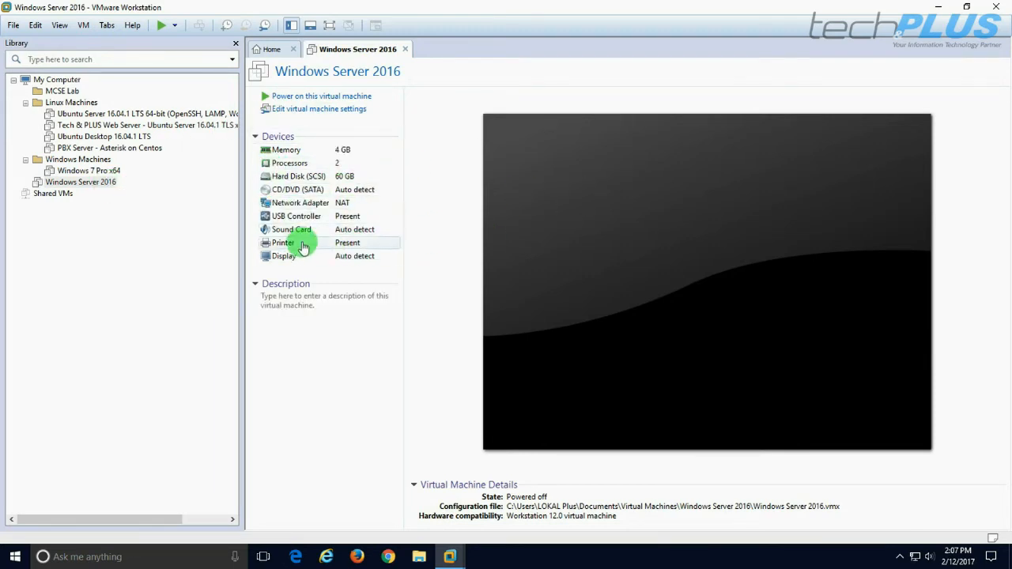
Point the CD/DVD drive at the Windows-Server-2016-RTM-x64EN-US ISO image and save the settings
double_click(302, 191)
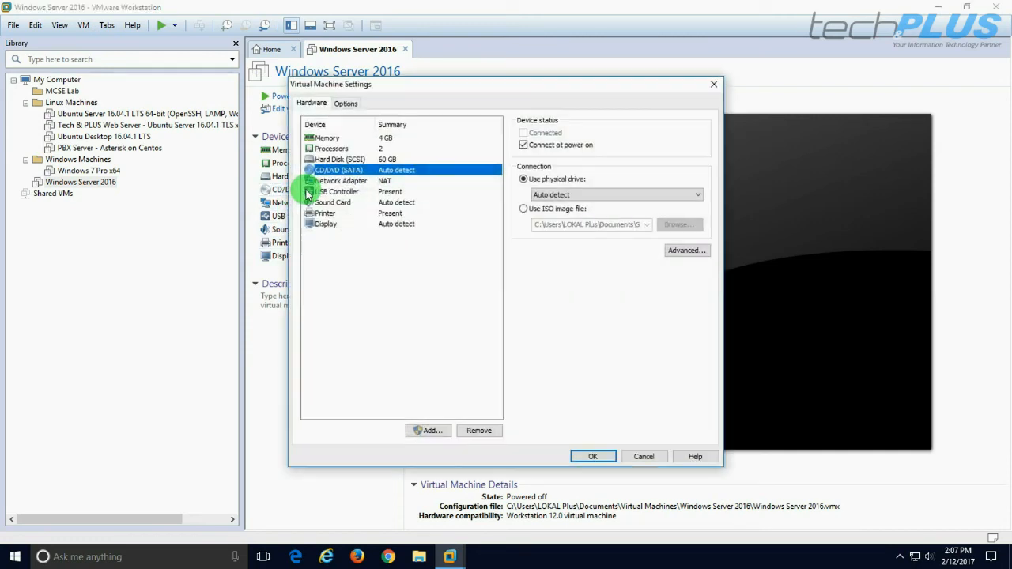
left_click(525, 209)
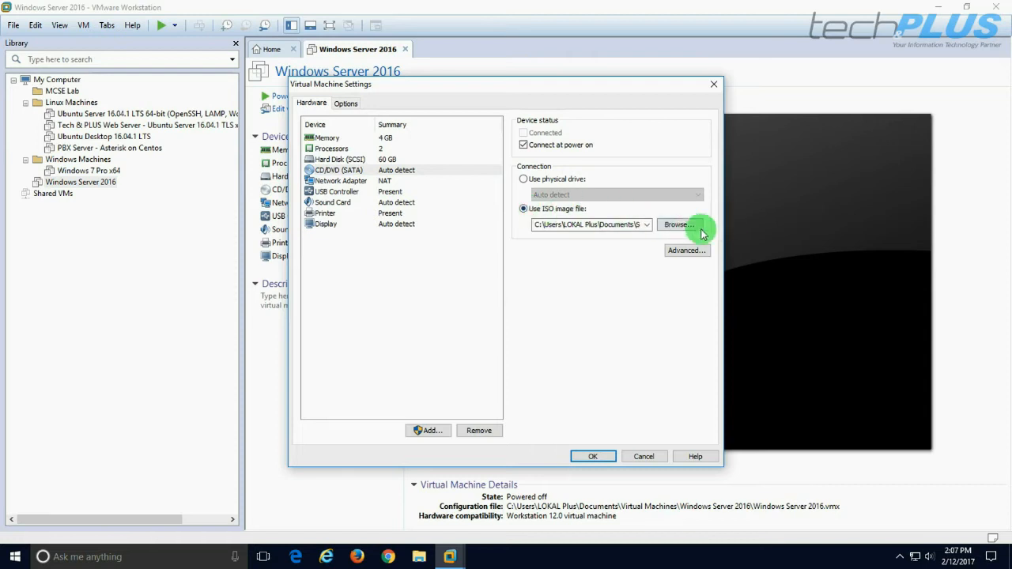
left_click(683, 228)
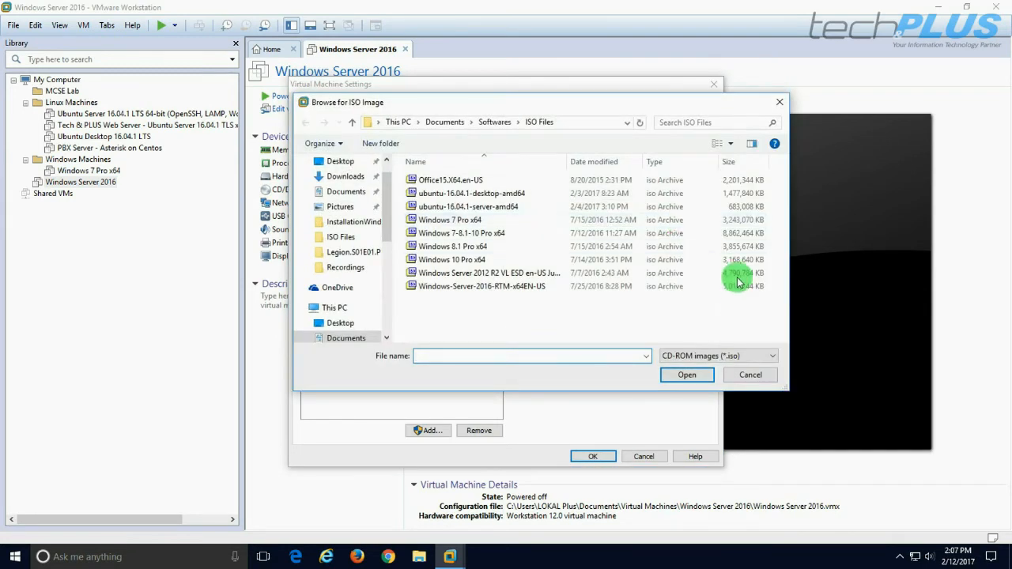
left_click(493, 291)
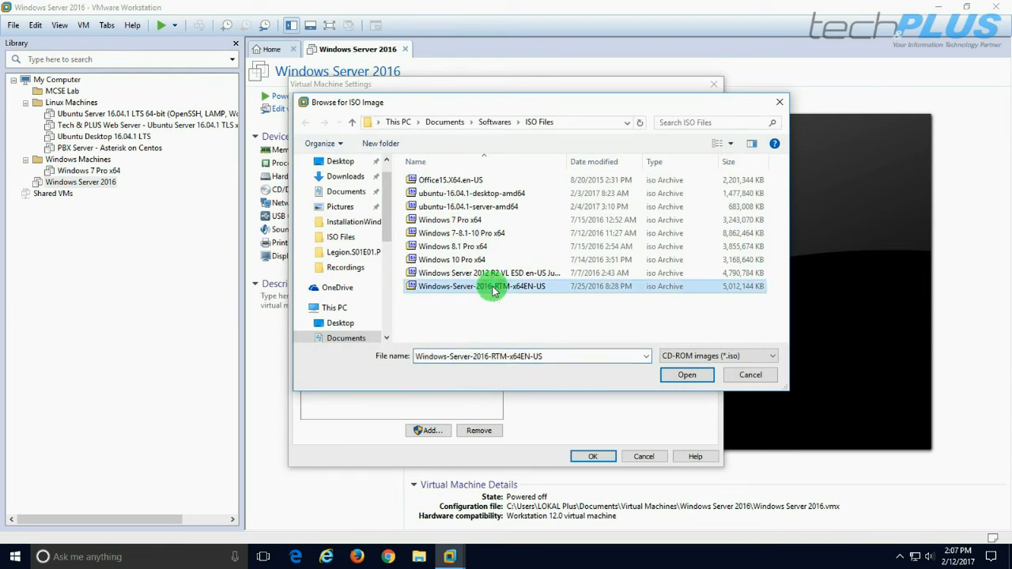
left_click(679, 374)
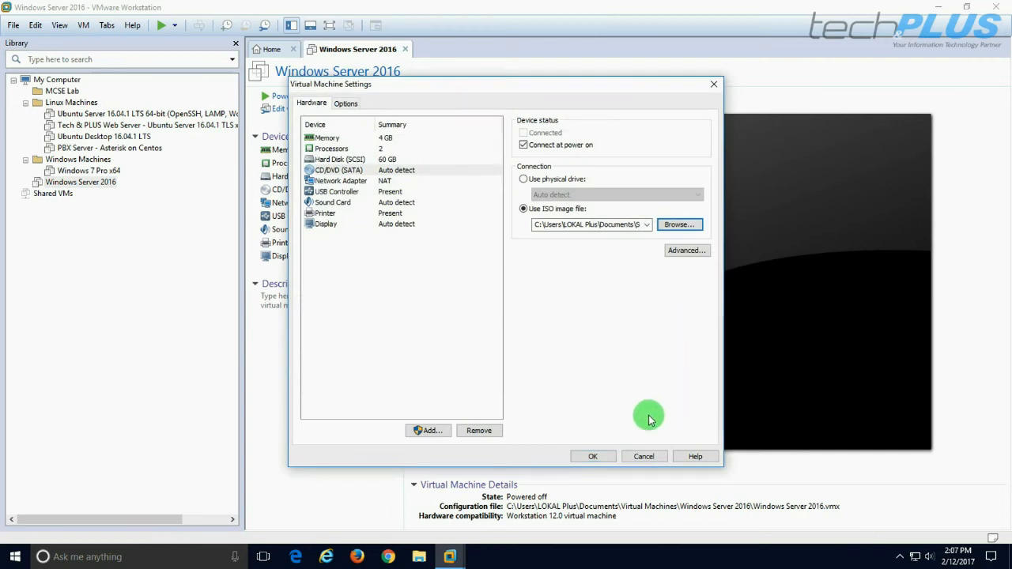
left_click(593, 457)
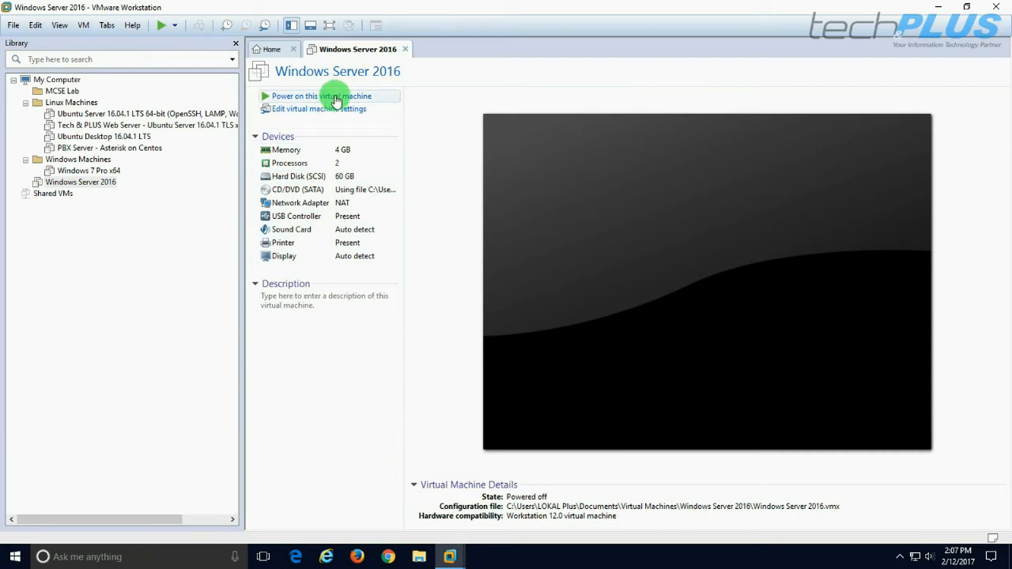
Power on the Windows Server 2016 VM and switch its console to full screen
left_click(335, 98)
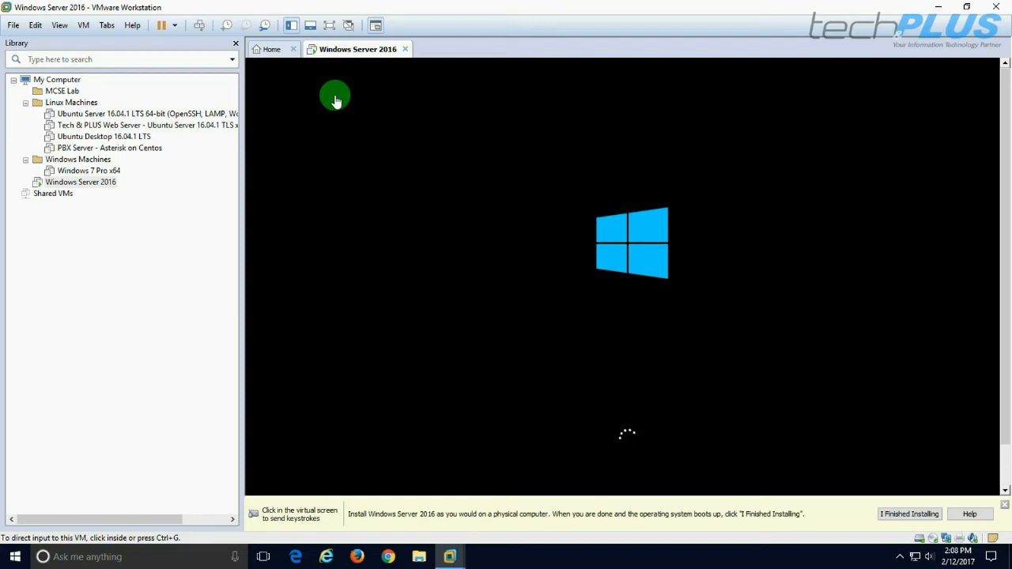
left_click(329, 26)
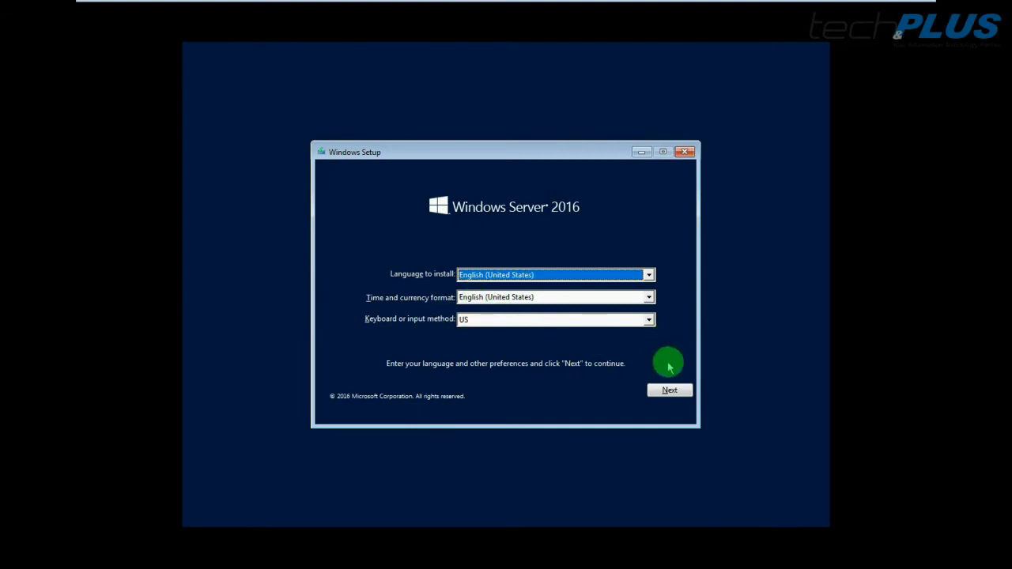
Start installing with English defaults, skip the product key, and pick Standard (Desktop Experience)
left_click(668, 390)
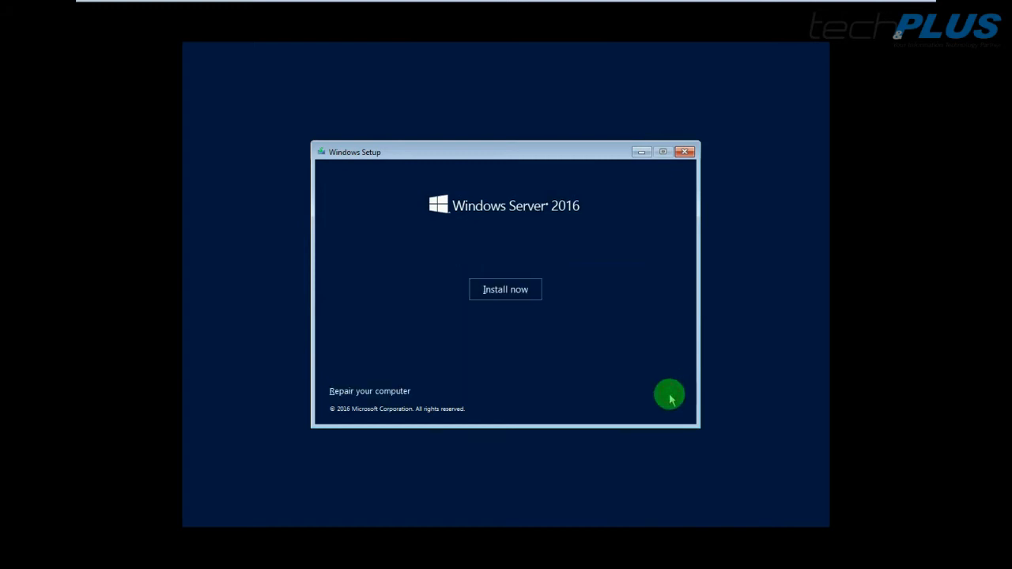
left_click(505, 291)
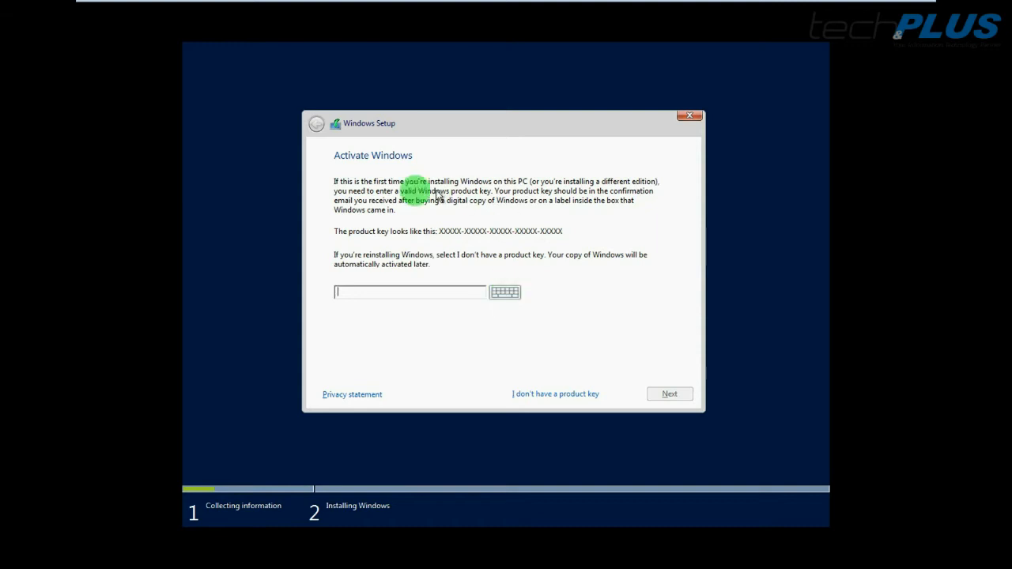
left_click(556, 395)
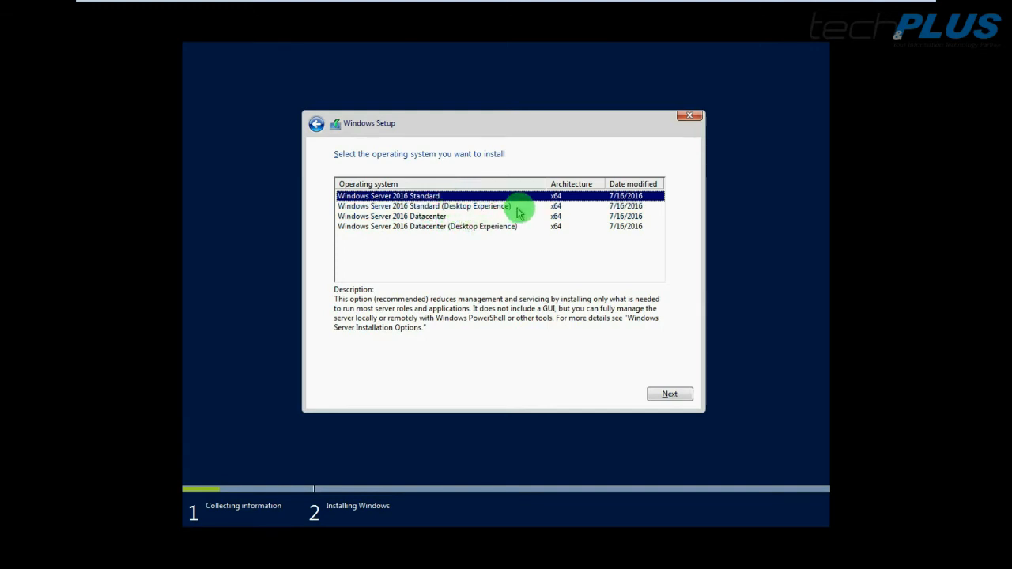
left_click(436, 206)
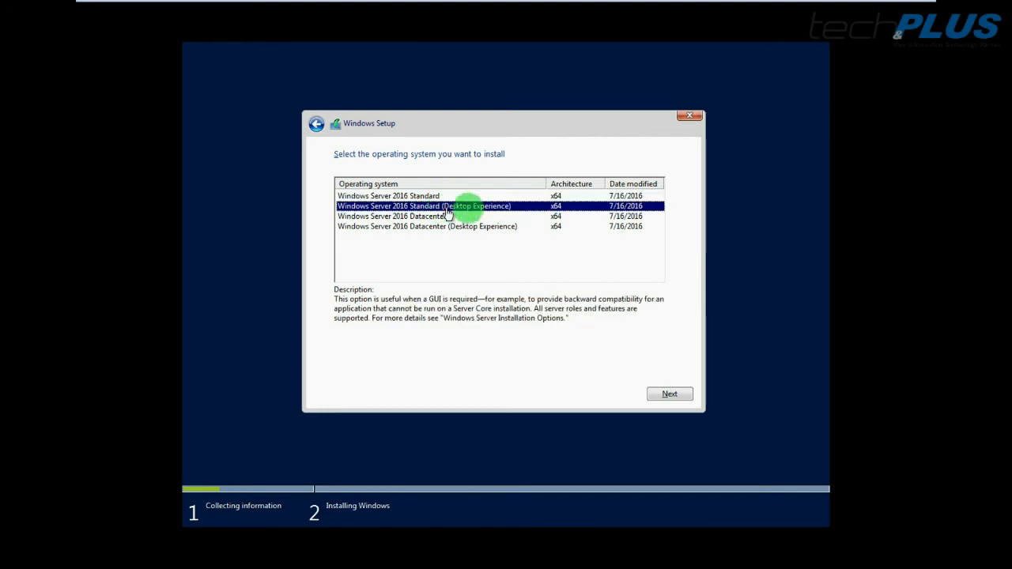
left_click(666, 395)
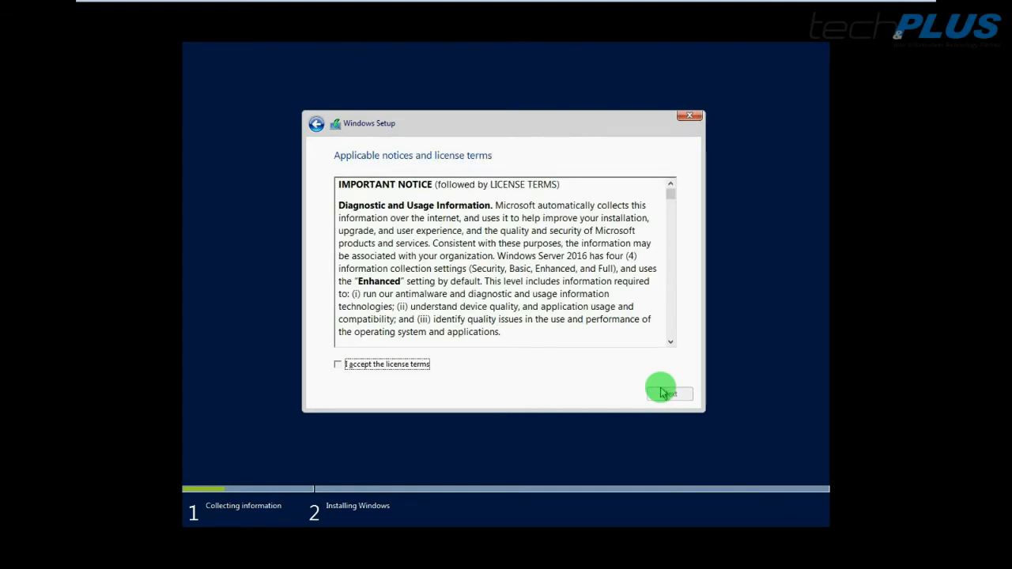
Accept the license terms and choose Custom: Install Windows only (advanced)
left_click(341, 366)
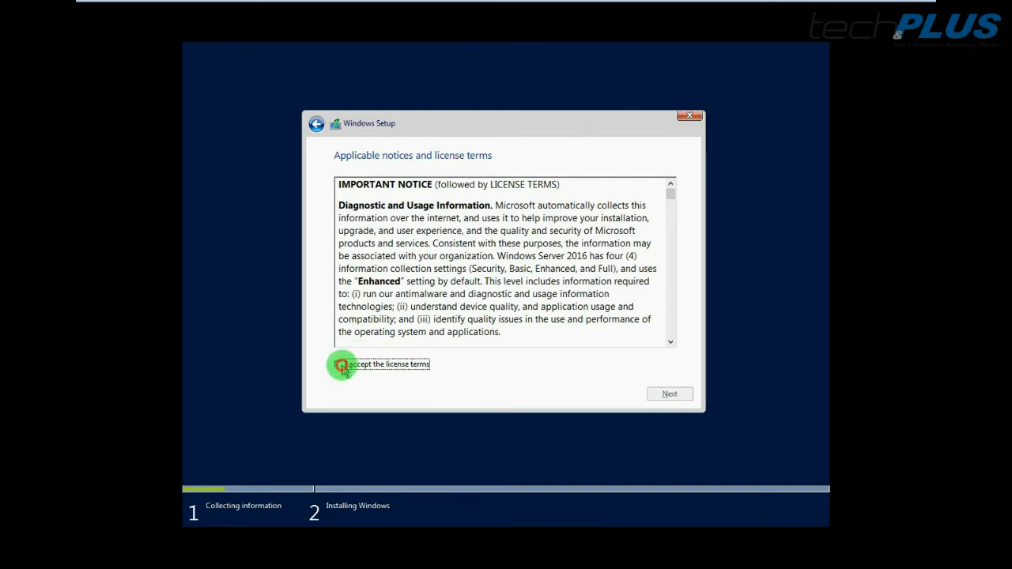
left_click(672, 394)
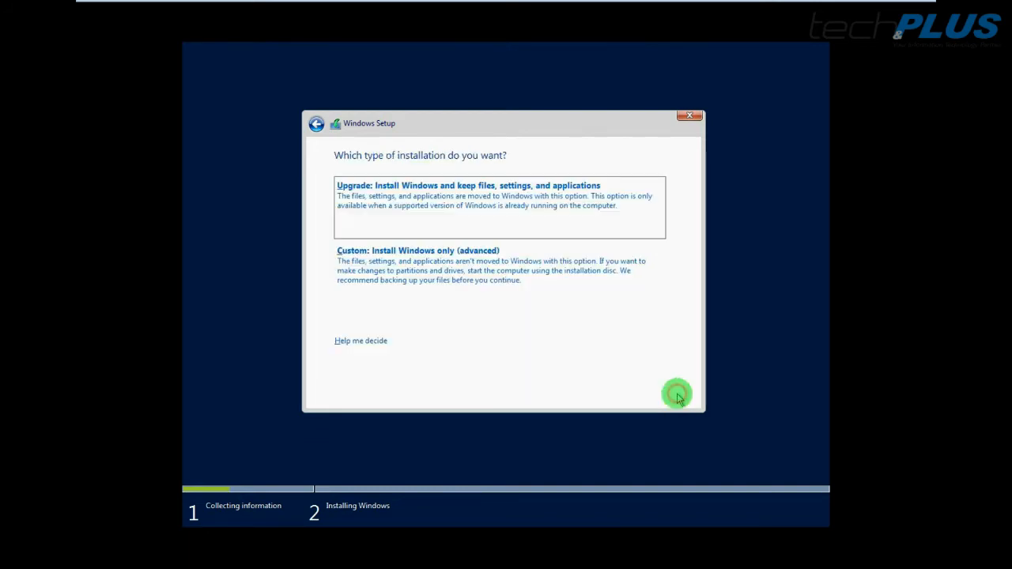
left_click(395, 269)
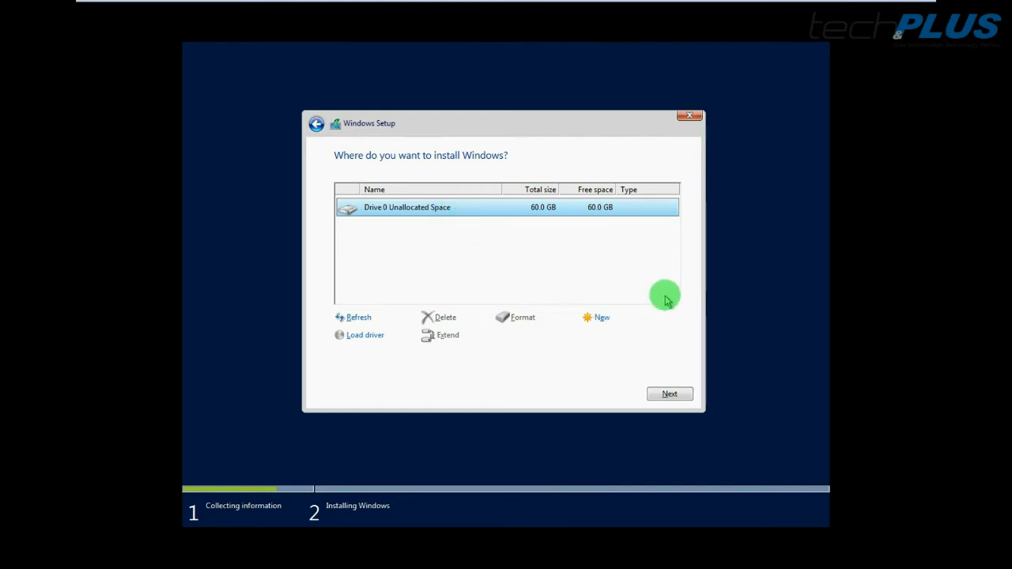
Install Windows onto Drive 0's 60.0 GB unallocated space
left_click(664, 393)
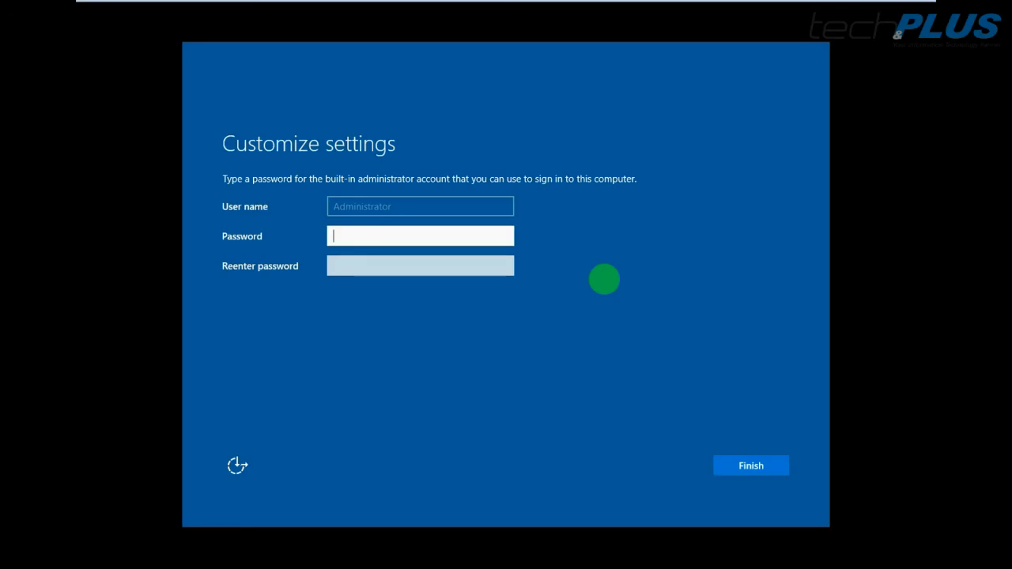
Enter and confirm the built-in Administrator password, then finish setup
type("P@ss•••")
key("Tab")
type("•••s•••")
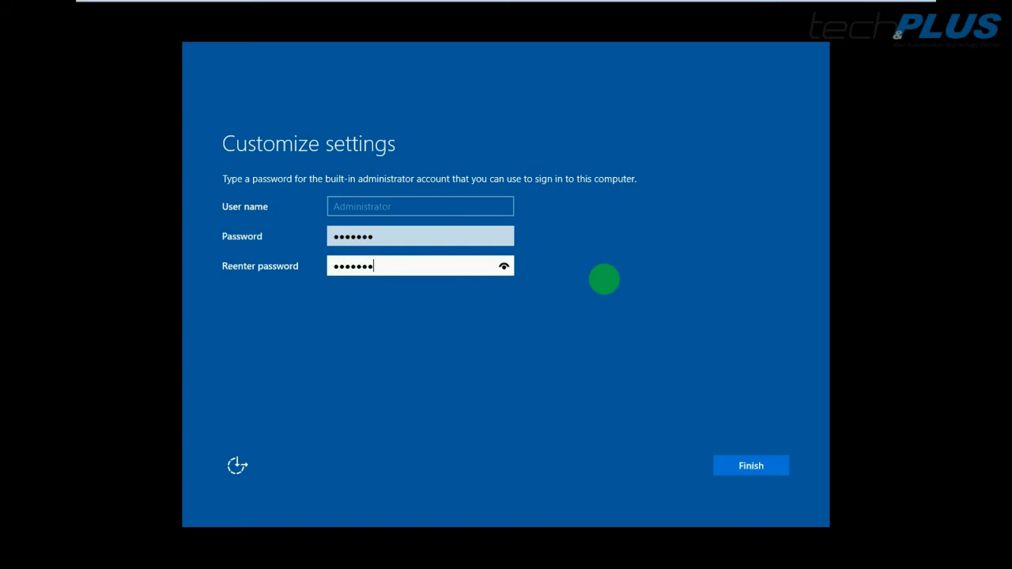
left_click(751, 466)
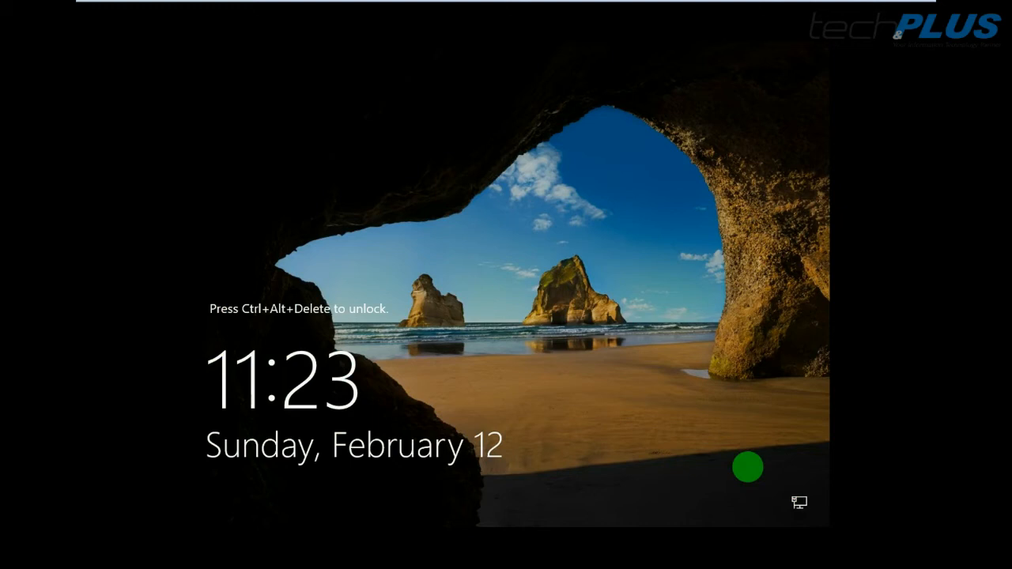
Send Ctrl+Alt+Del to the VM and sign in with the Administrator password
mouse_move(339, 5)
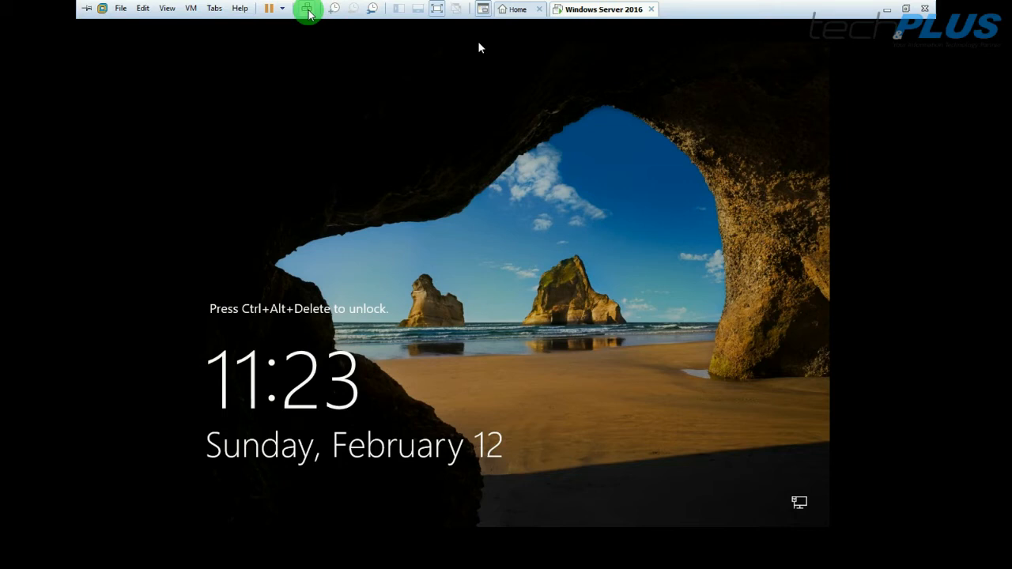
left_click(307, 12)
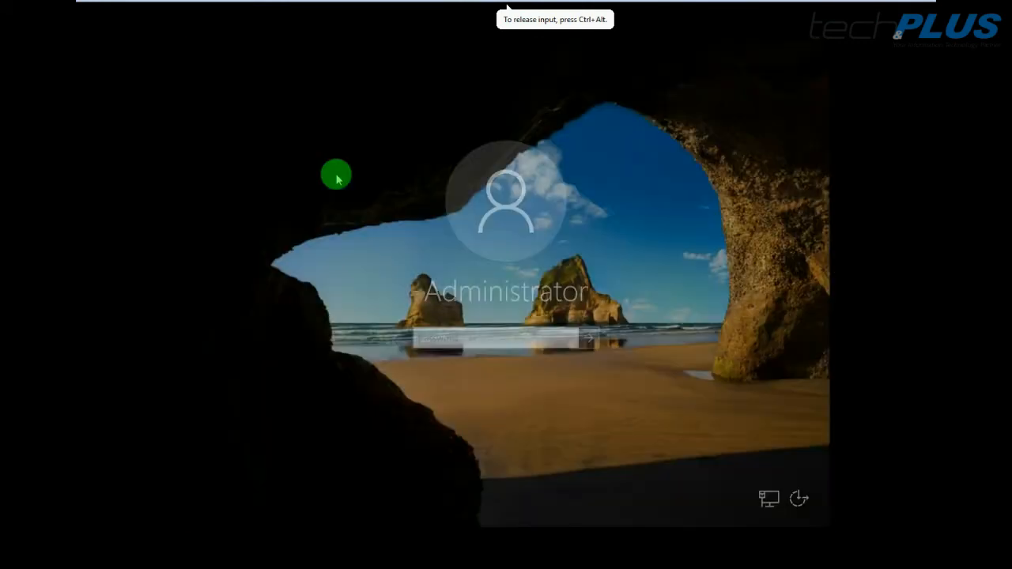
type("P@ssw0r")
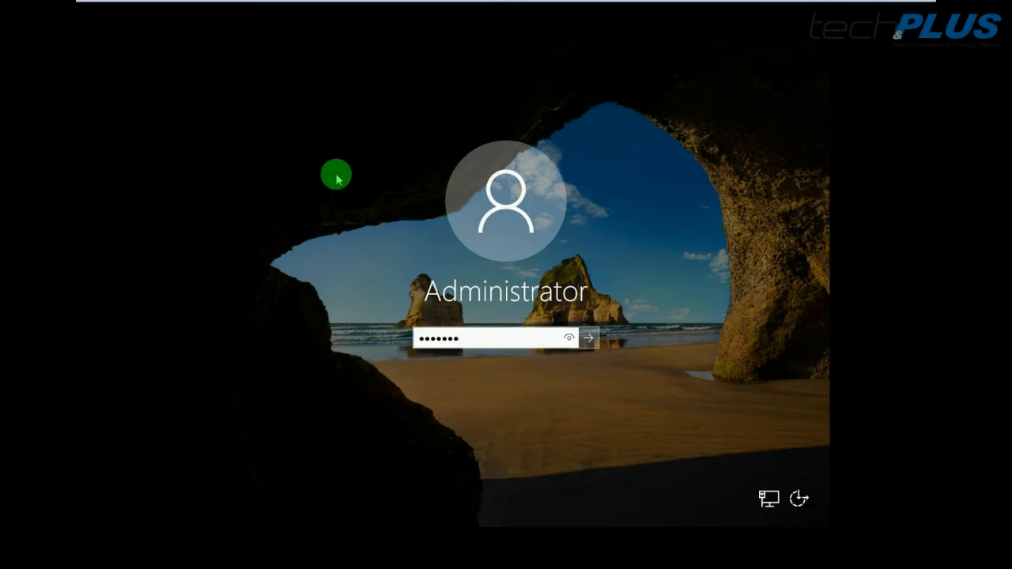
key("Return")
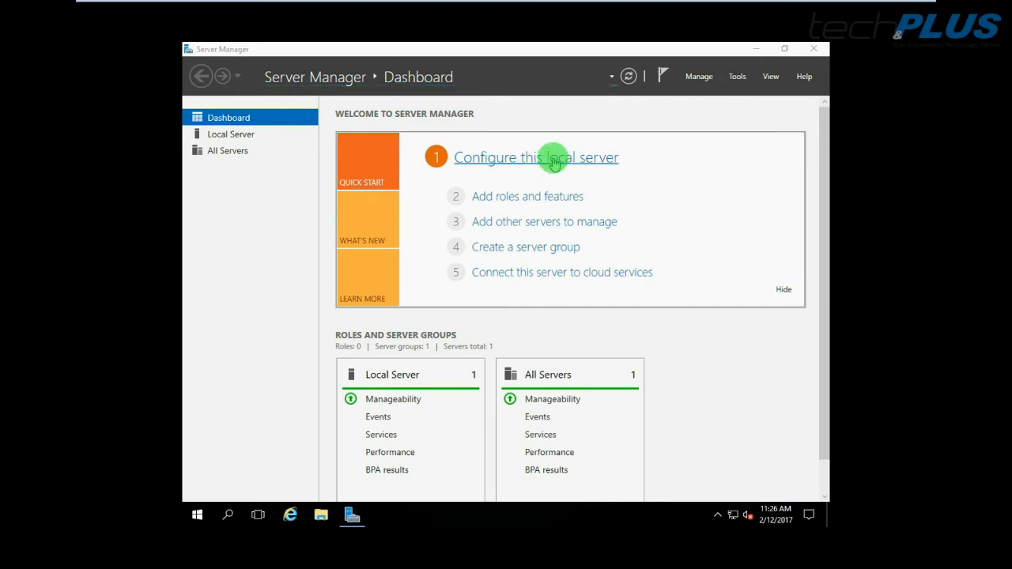
Start the VMware Tools install from the VM menu, then minimize Server Manager to reveal the disc notification
mouse_move(474, 4)
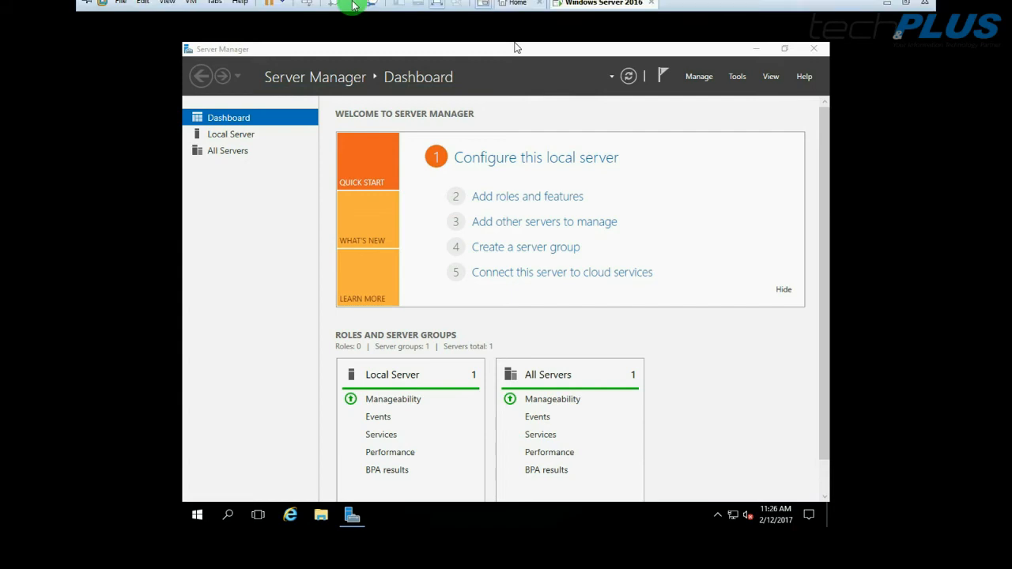
left_click(192, 8)
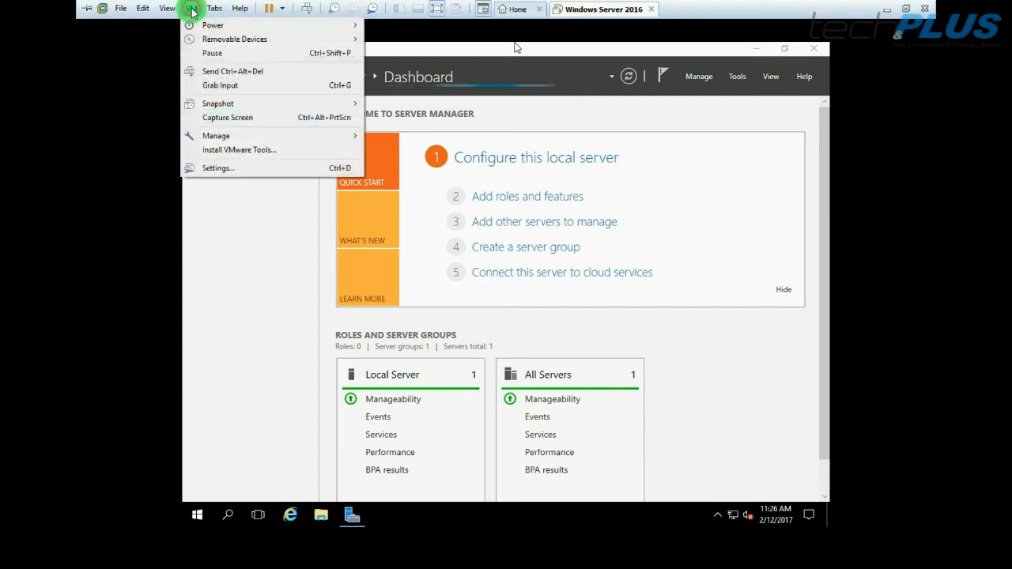
left_click(232, 152)
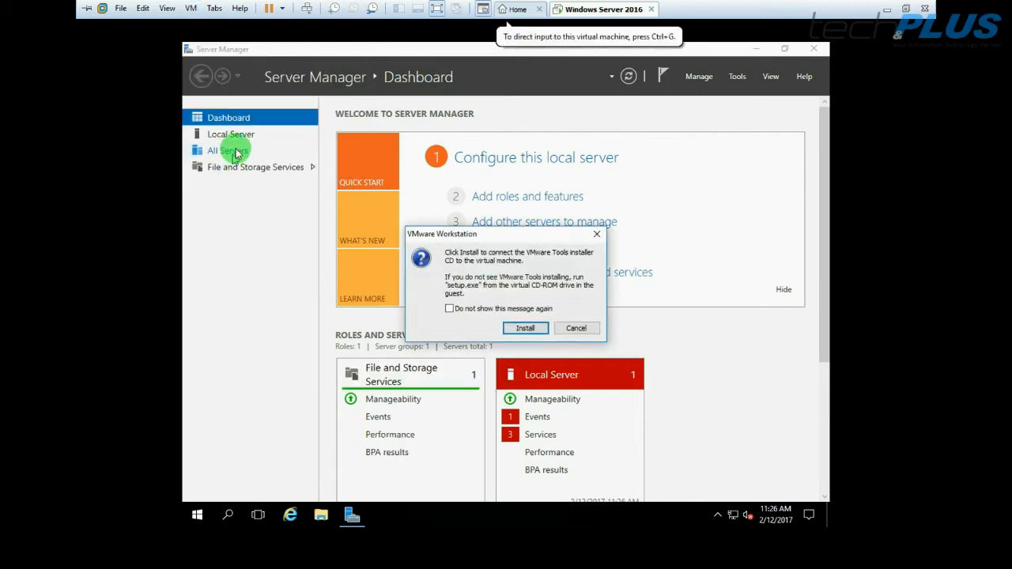
left_click(525, 328)
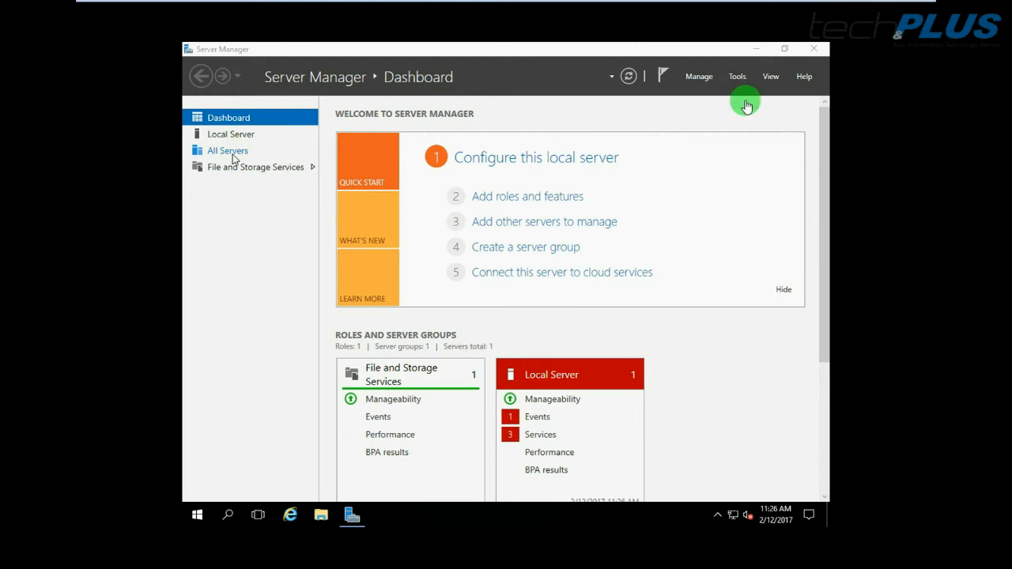
left_click(756, 50)
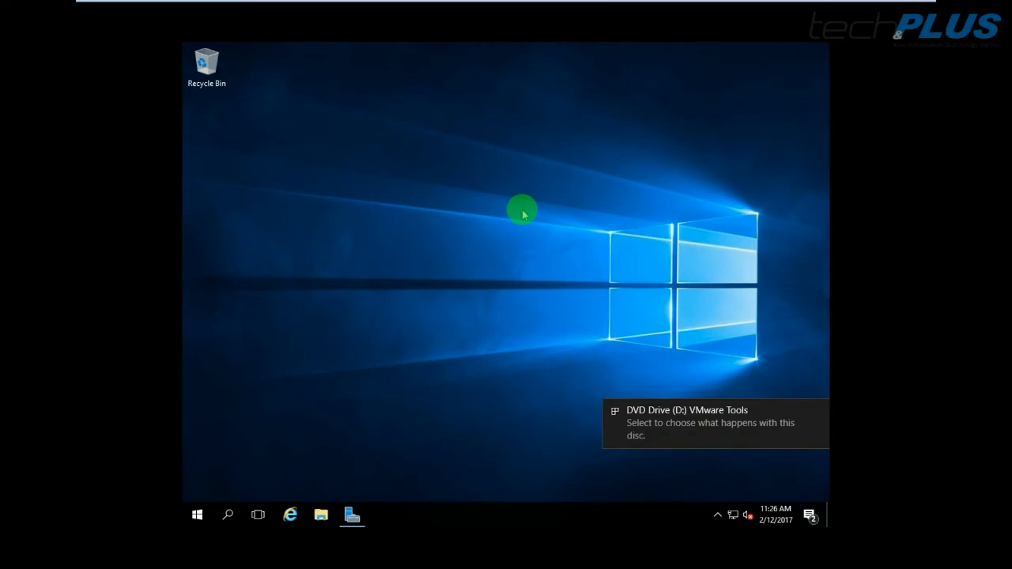
Run setup64.exe from the disc and install VMware Tools with Typical setup, moving the restart prompt aside
left_click(707, 418)
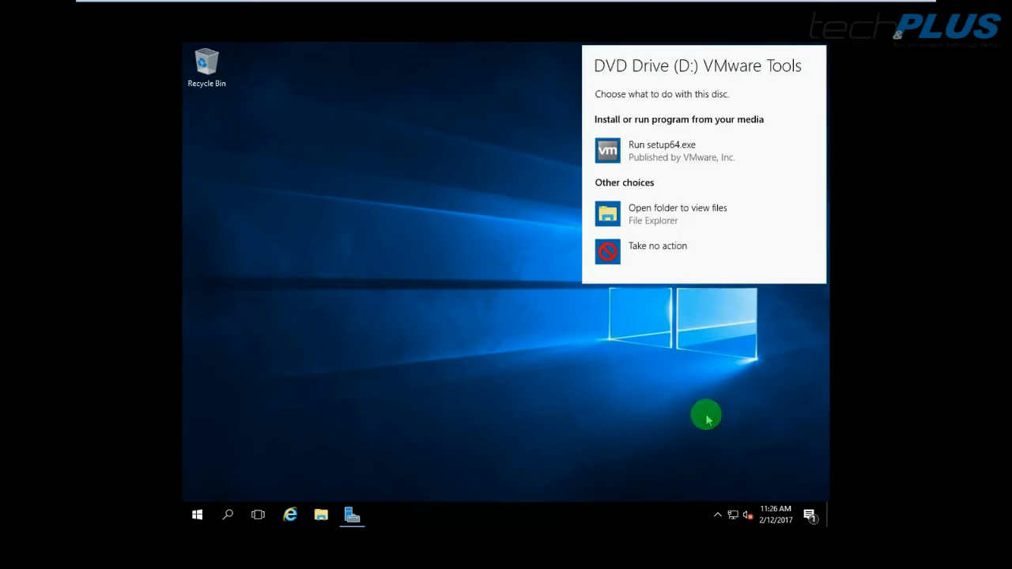
left_click(652, 150)
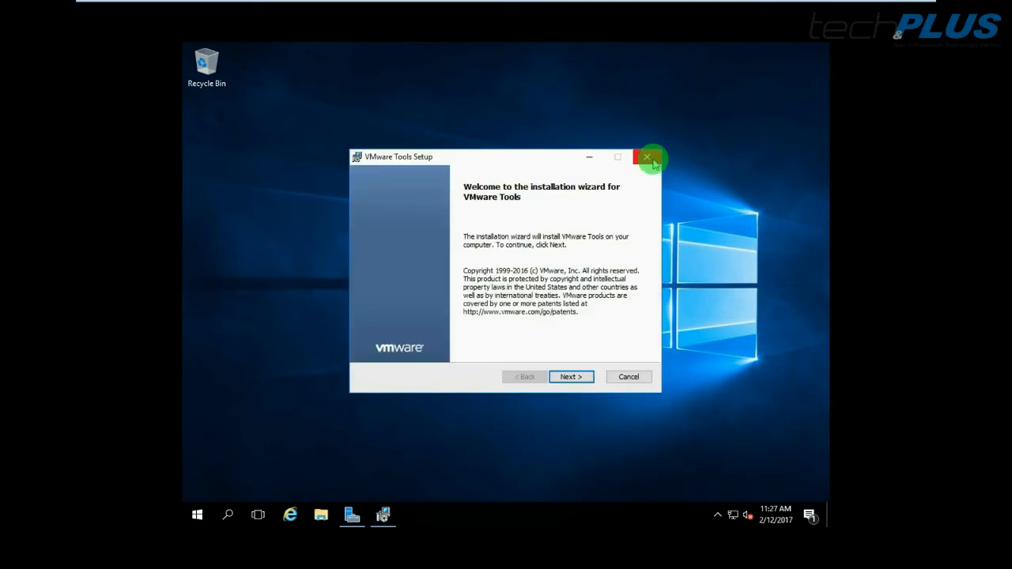
left_click(570, 377)
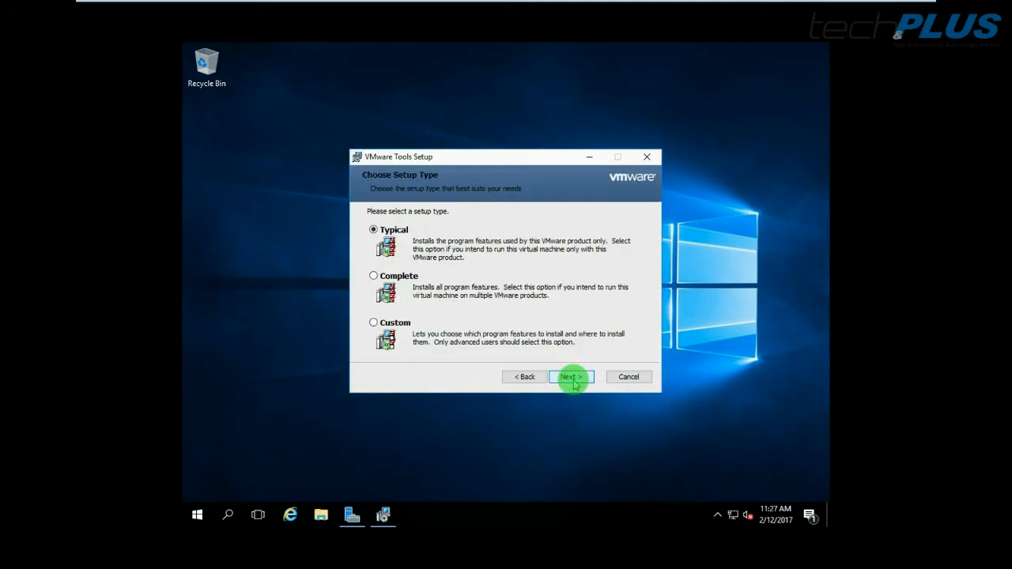
left_click(572, 378)
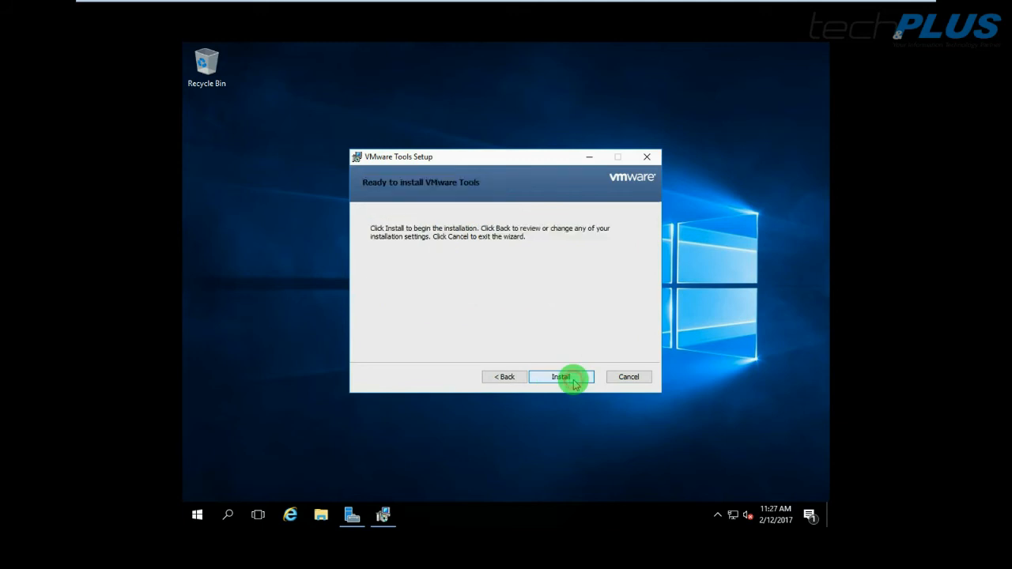
left_click(568, 378)
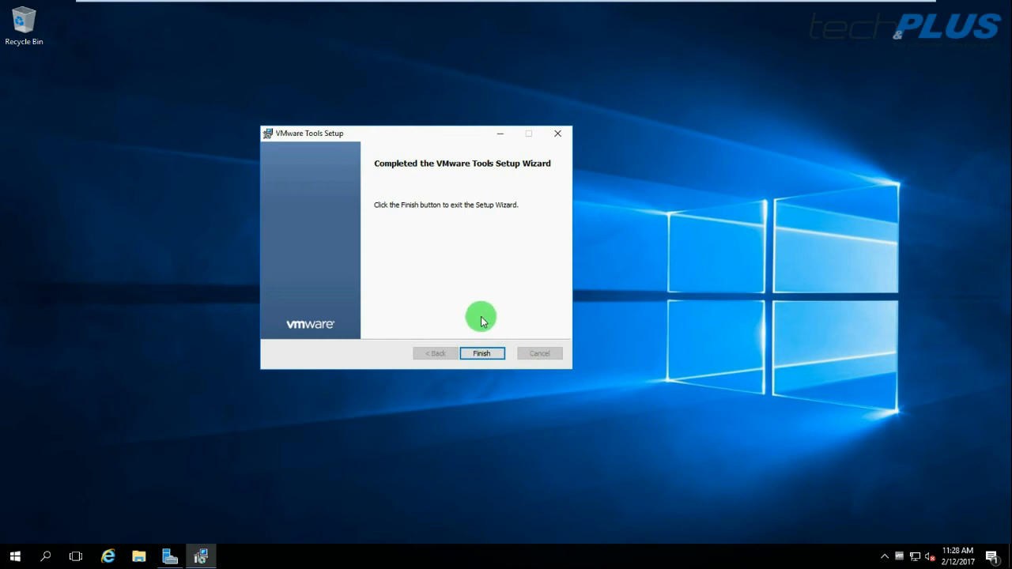
left_click(482, 353)
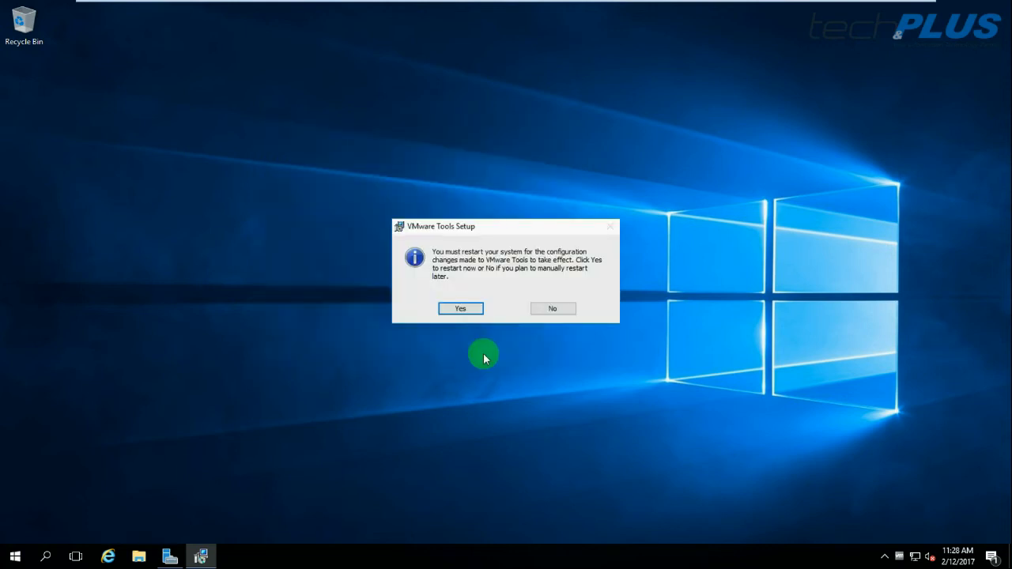
left_click_drag(494, 228, 813, 50)
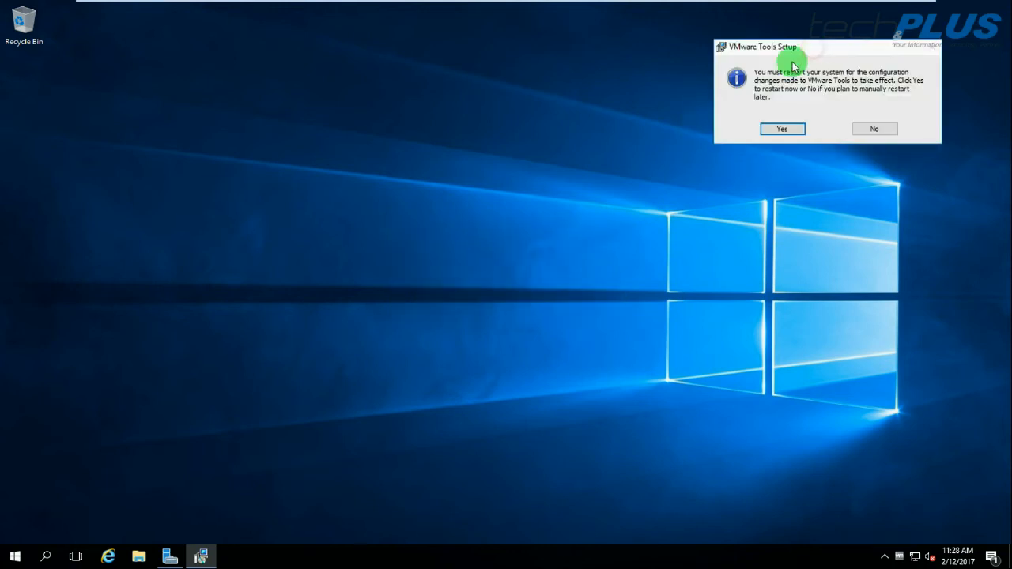
Change the computer name to WIN2016DC01 from Local Server properties and choose Restart Later
left_click(170, 558)
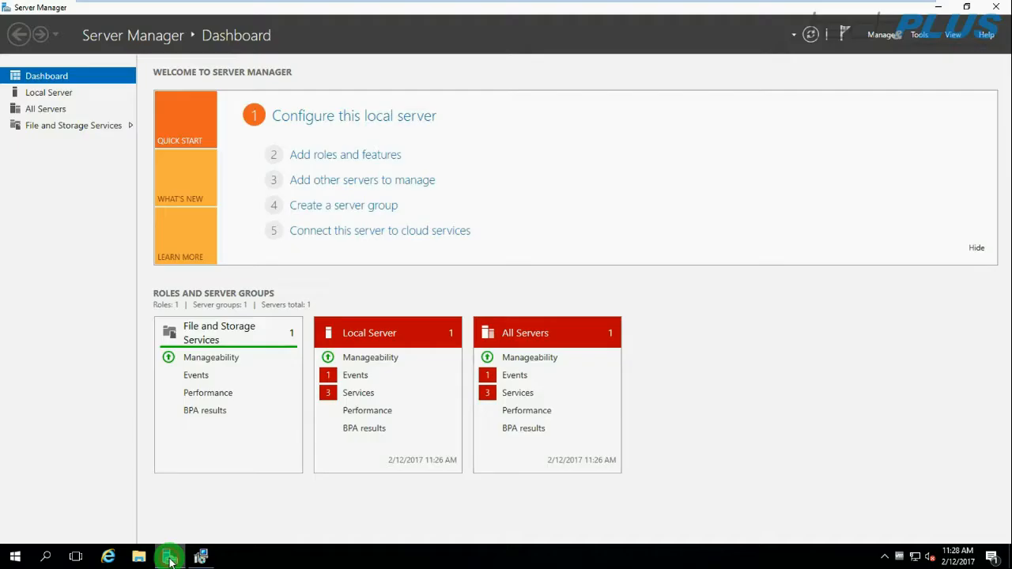
left_click(52, 96)
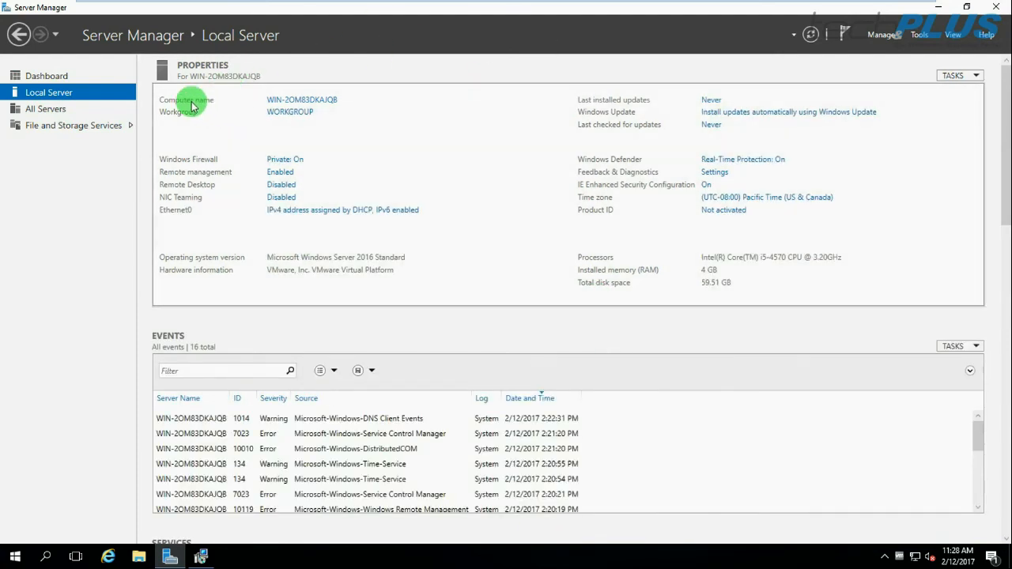
left_click(301, 101)
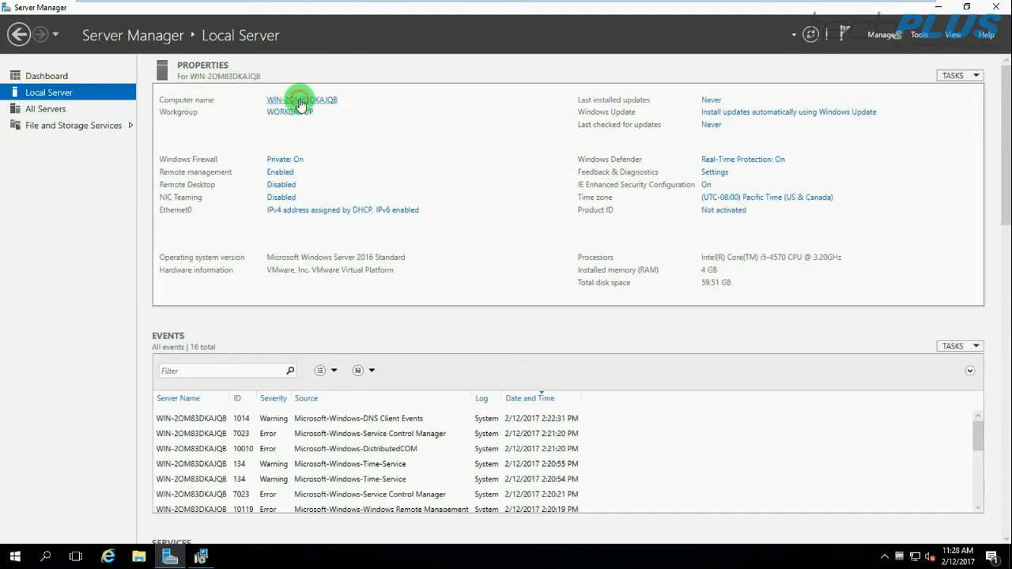
left_click(321, 252)
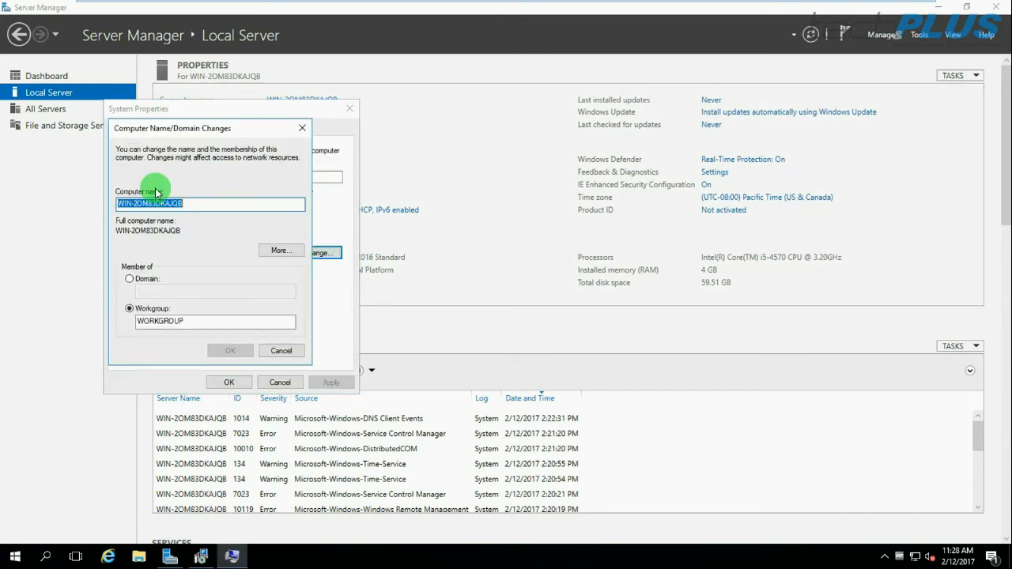
type("WIN")
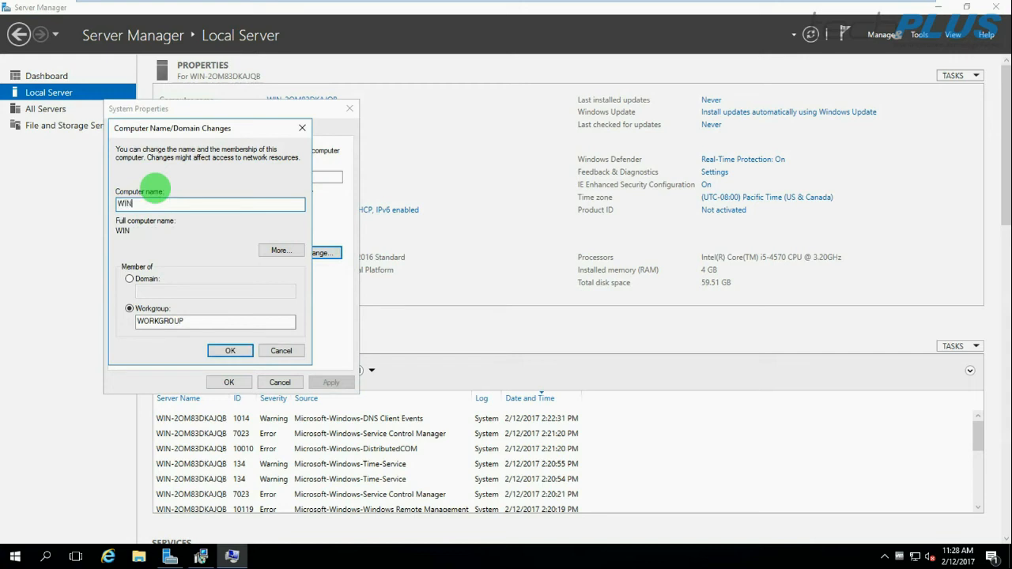
type("2016DC")
type("01")
left_click(225, 350)
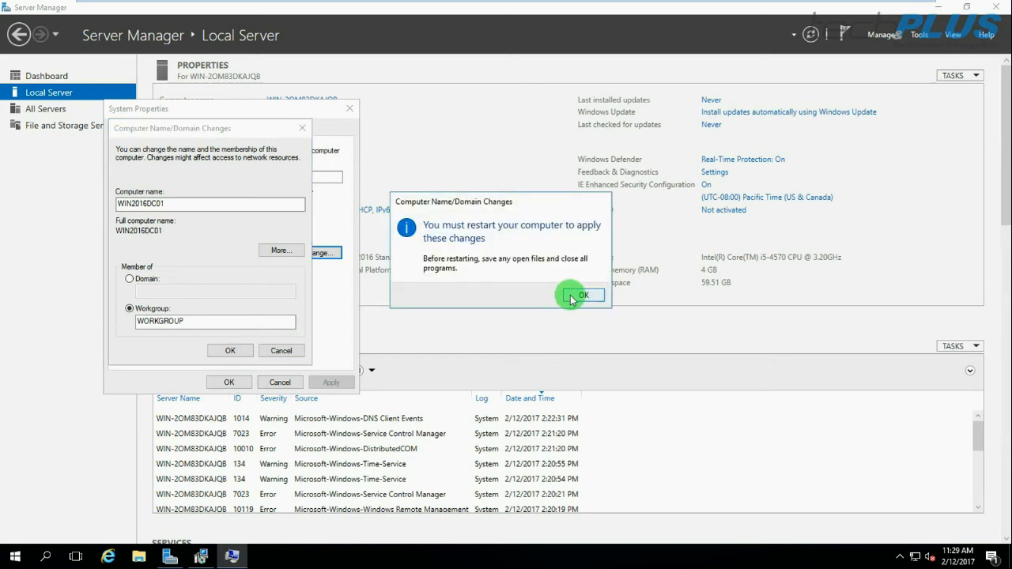
left_click(583, 294)
left_click(229, 382)
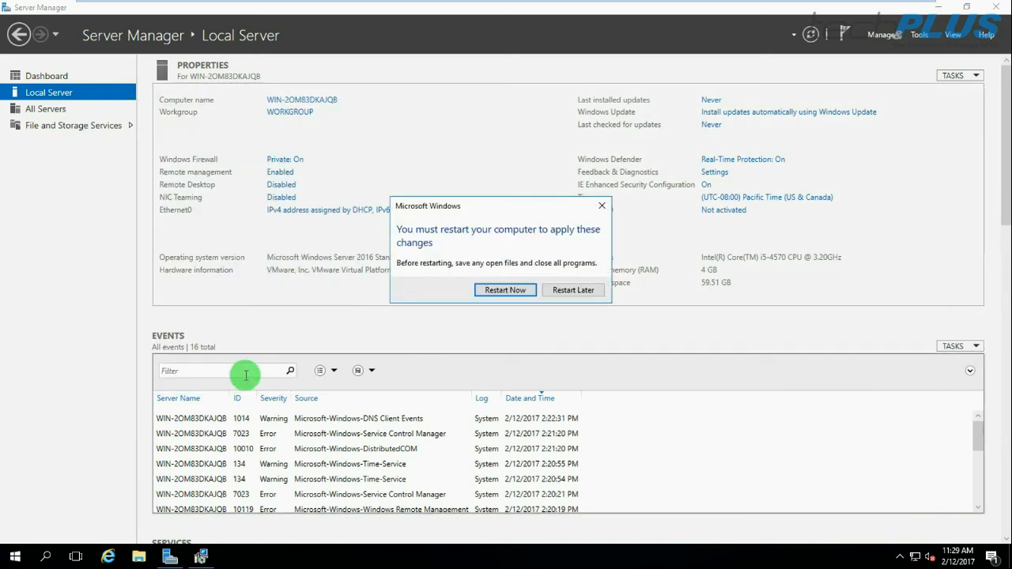
left_click(572, 291)
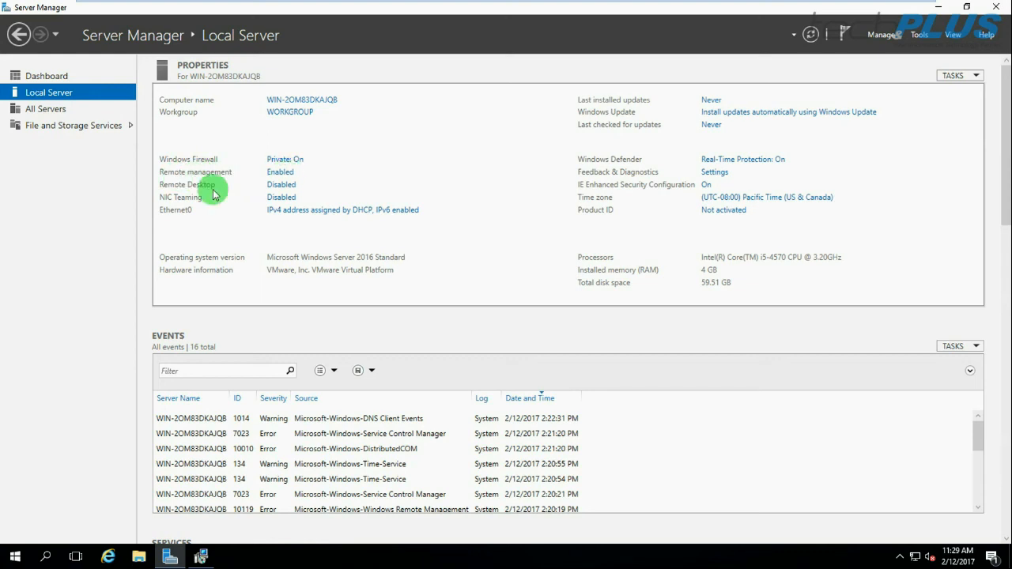
Turn on Allow remote connections to this computer, accepting the firewall exception notice
left_click(281, 187)
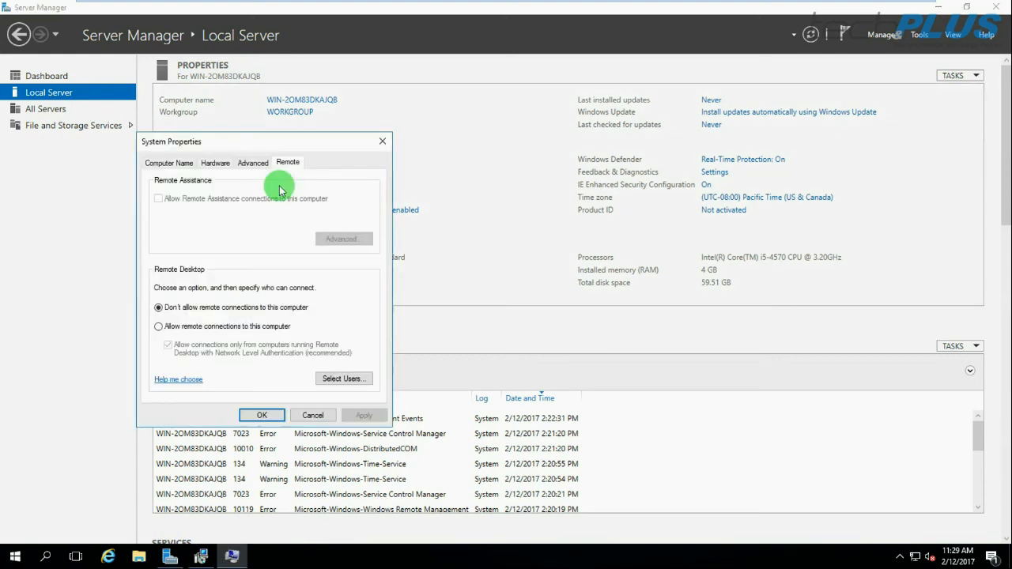
left_click(382, 142)
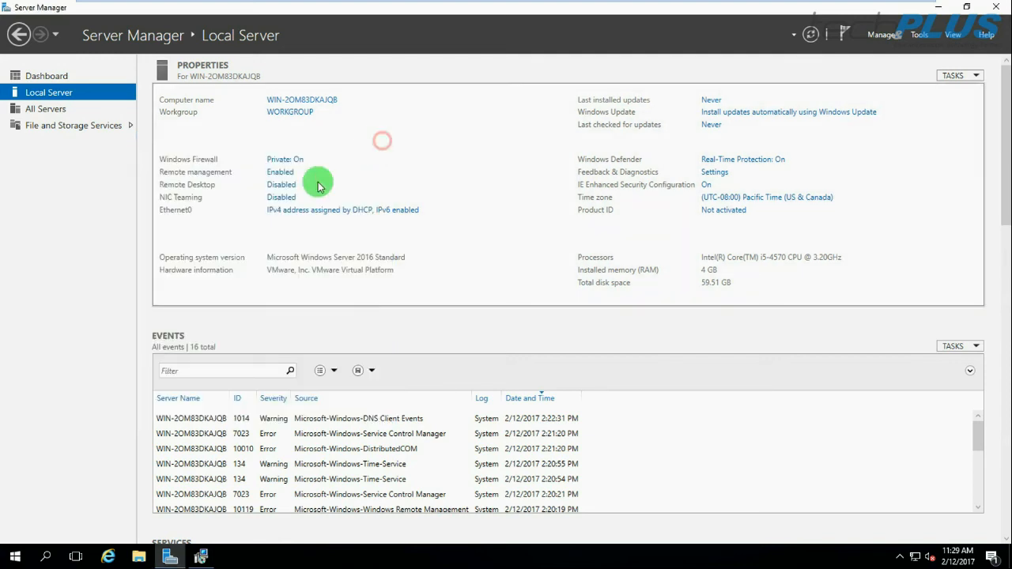
left_click(279, 187)
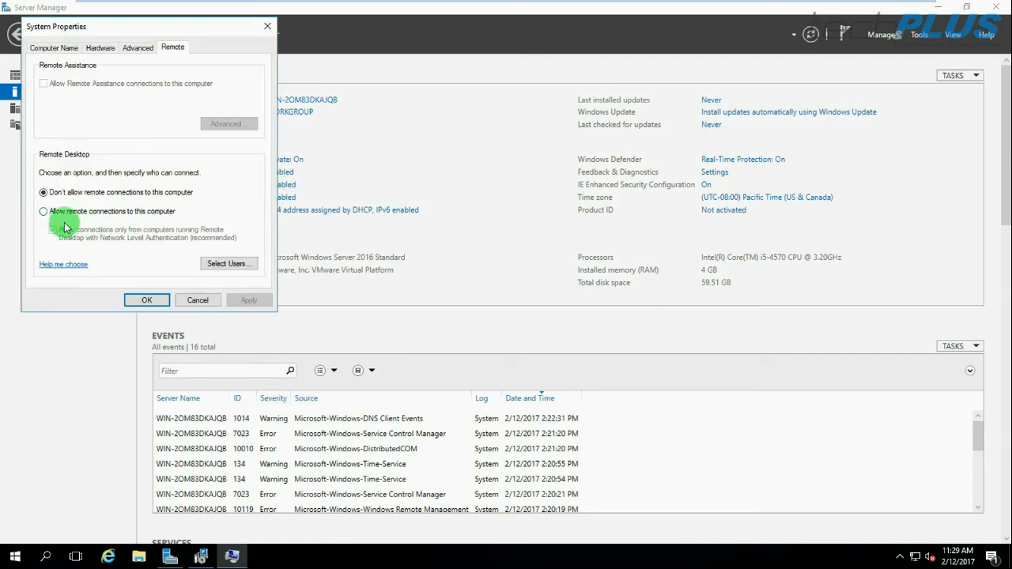
left_click(45, 211)
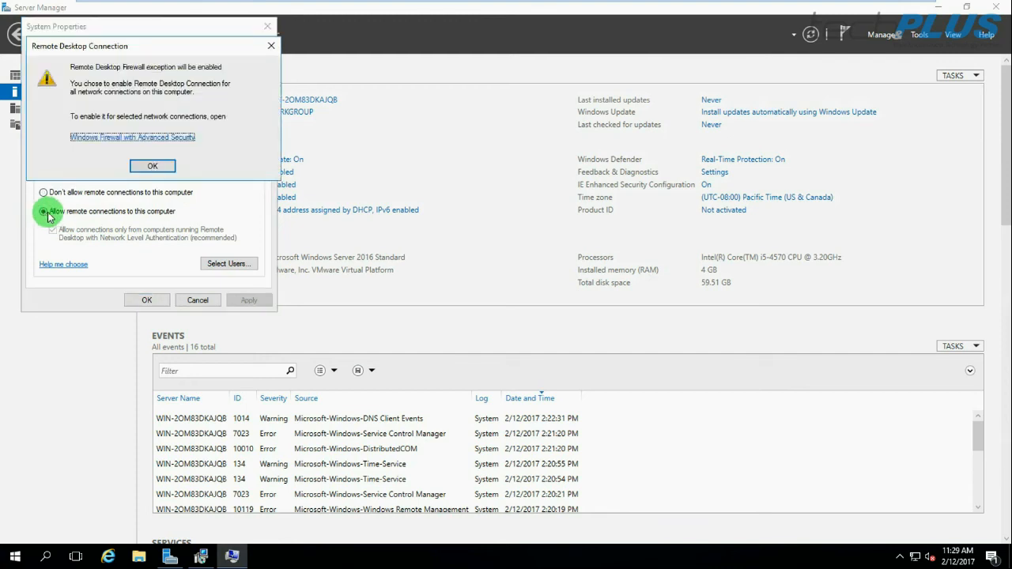
left_click(149, 168)
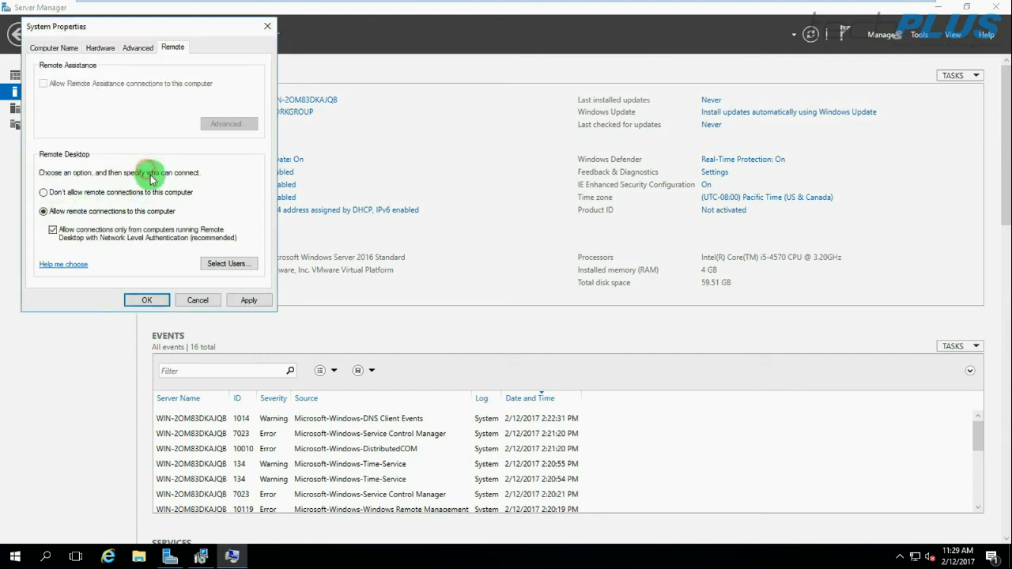
left_click(148, 300)
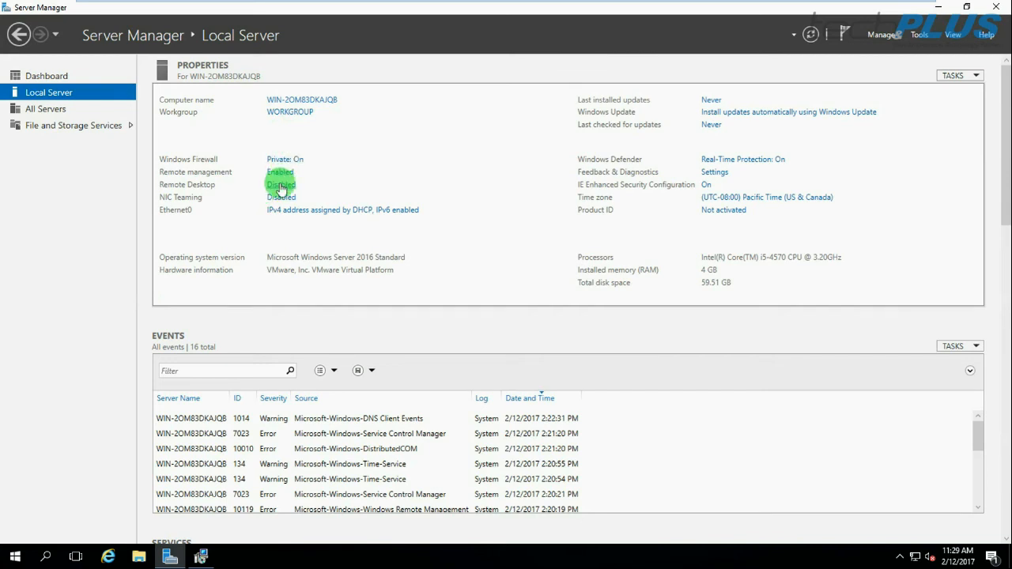
Refresh Server Manager so the Local Server properties list Remote Desktop as Enabled
left_click(811, 34)
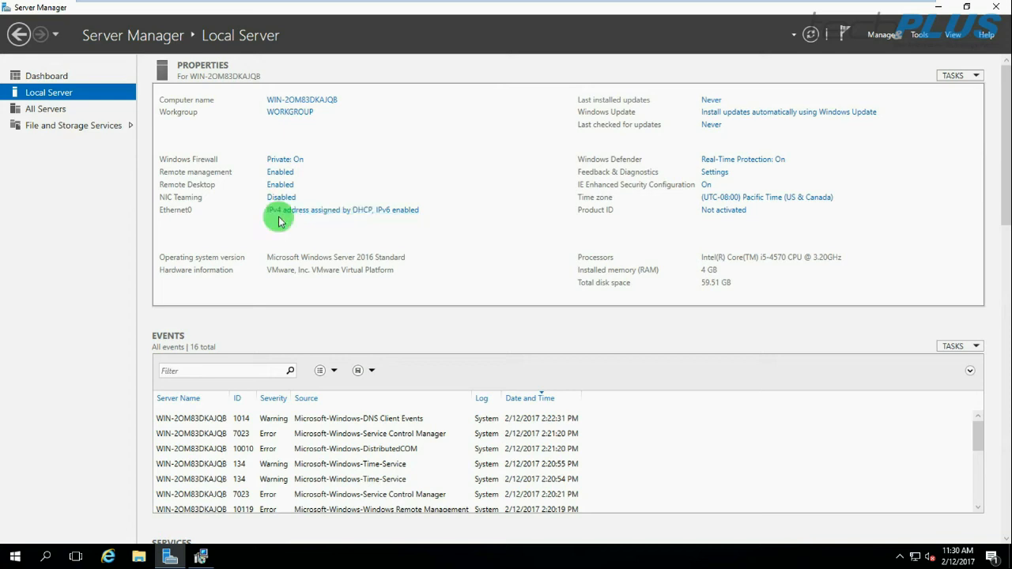
Open the Ethernet0 adapter's properties and its IPv4 settings dialog
left_click(318, 211)
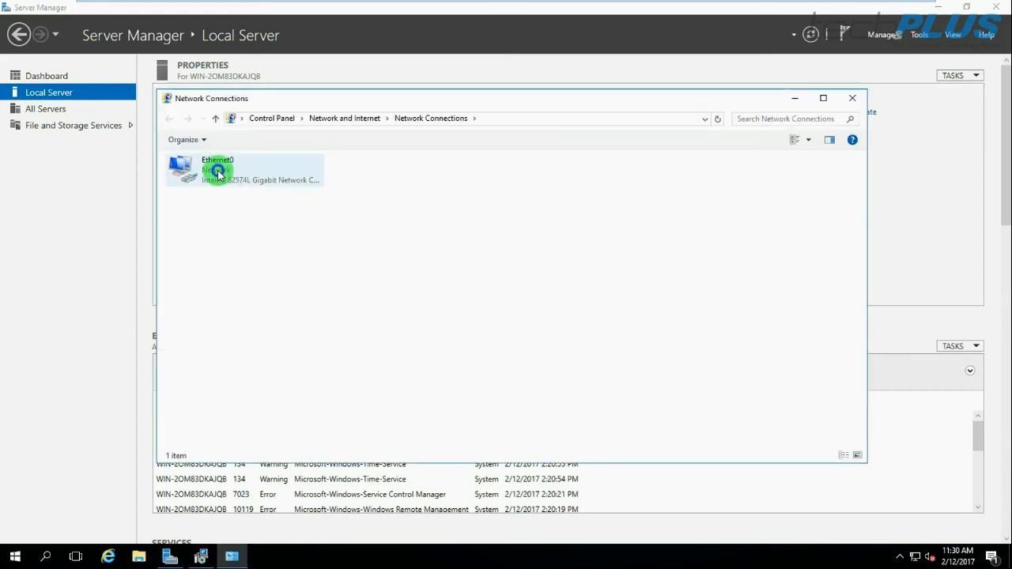
right_click(219, 172)
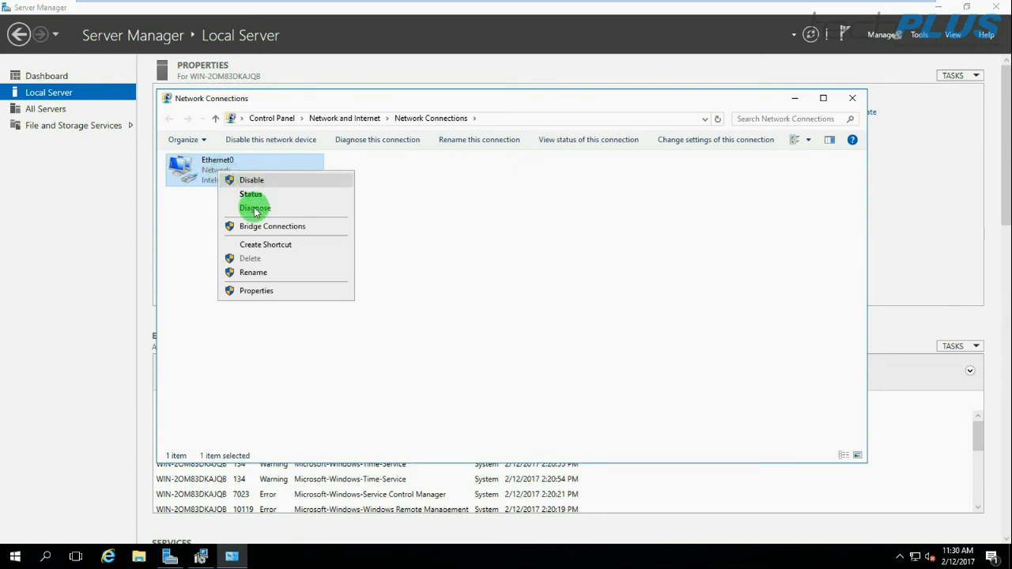
left_click(252, 291)
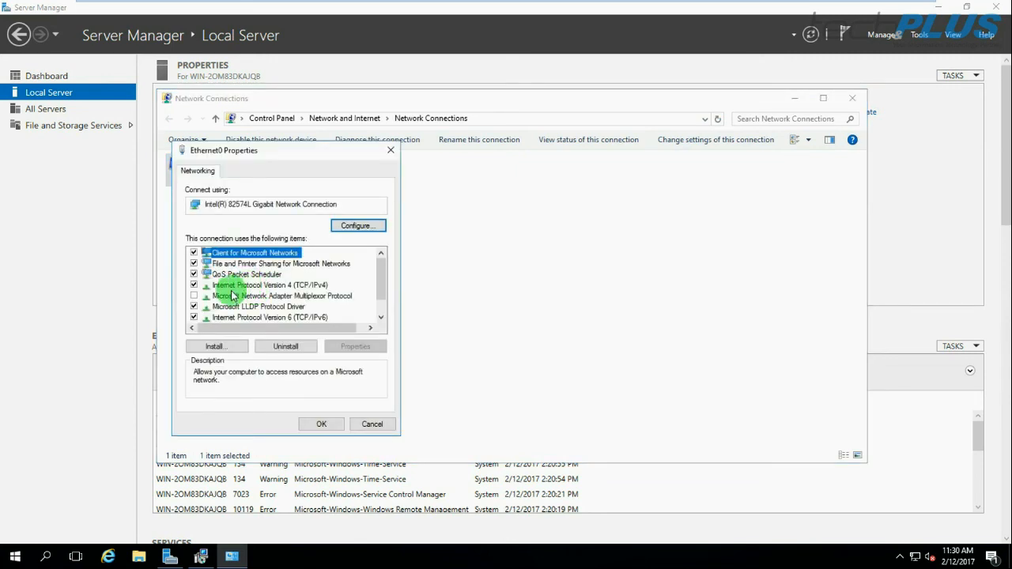
double_click(294, 286)
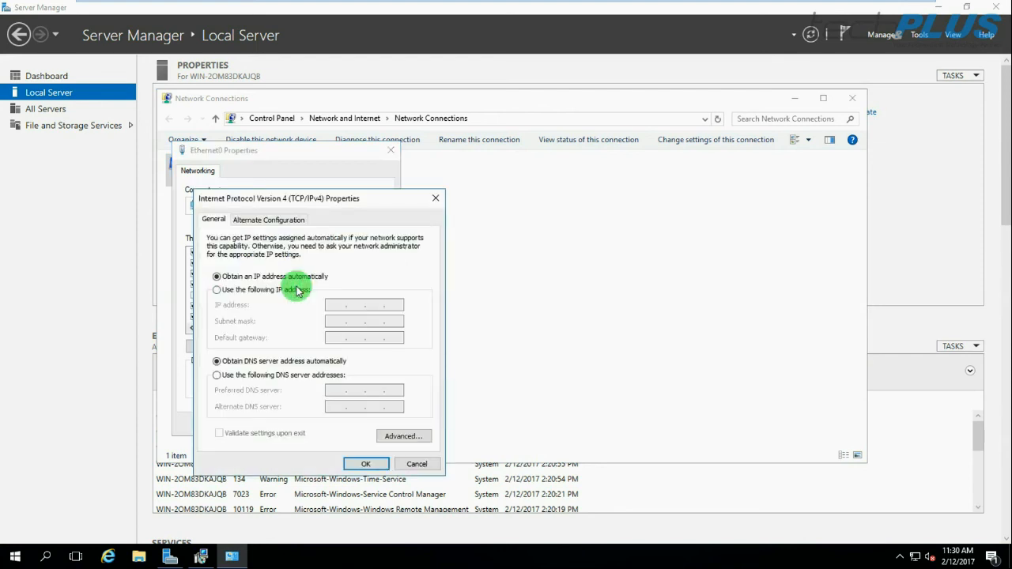
left_click(416, 463)
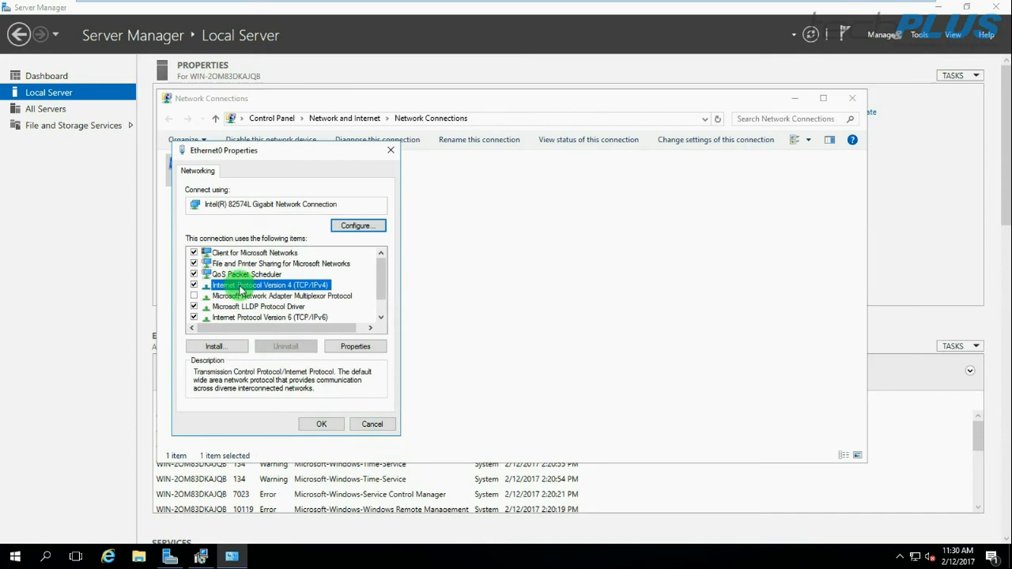
left_click(355, 348)
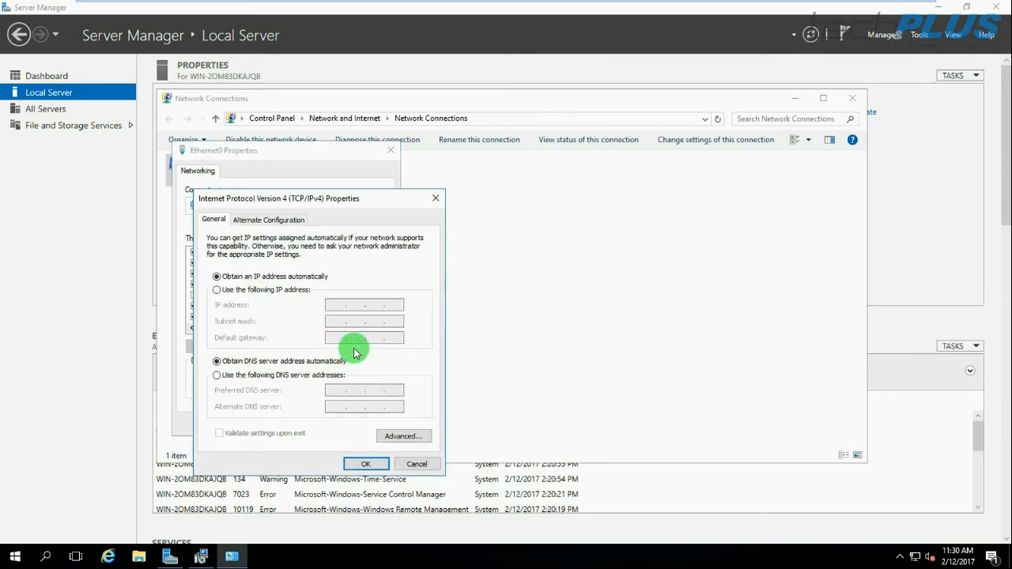
Assign static IP 192.168.5.10, mask 255.255.255.0, gateway 192.168.5.1 and manual DNS, then save
left_click(226, 293)
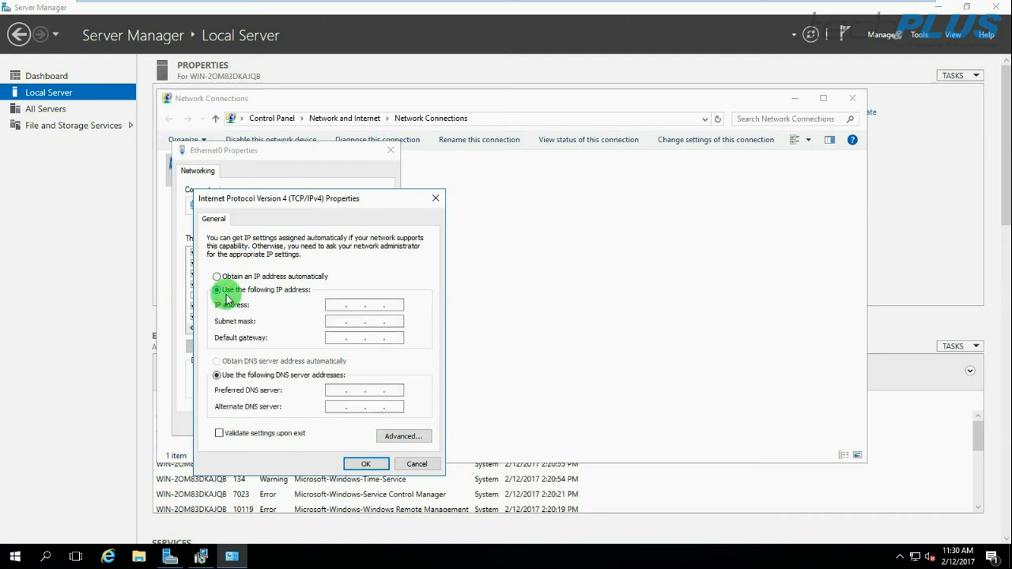
left_click(343, 306)
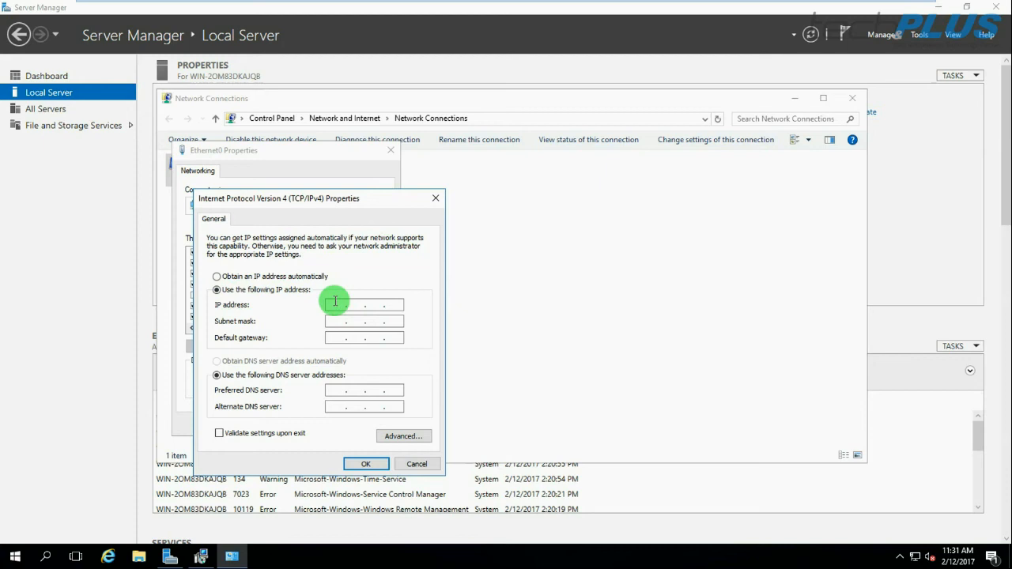
type("192.168.18.")
left_click_drag(380, 304, 371, 302)
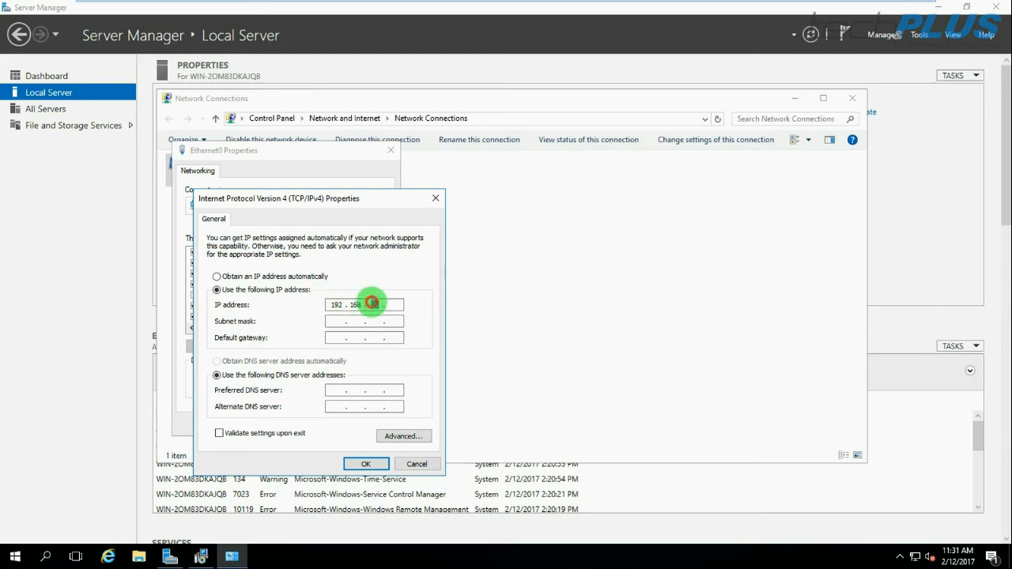
type("5")
left_click(397, 305)
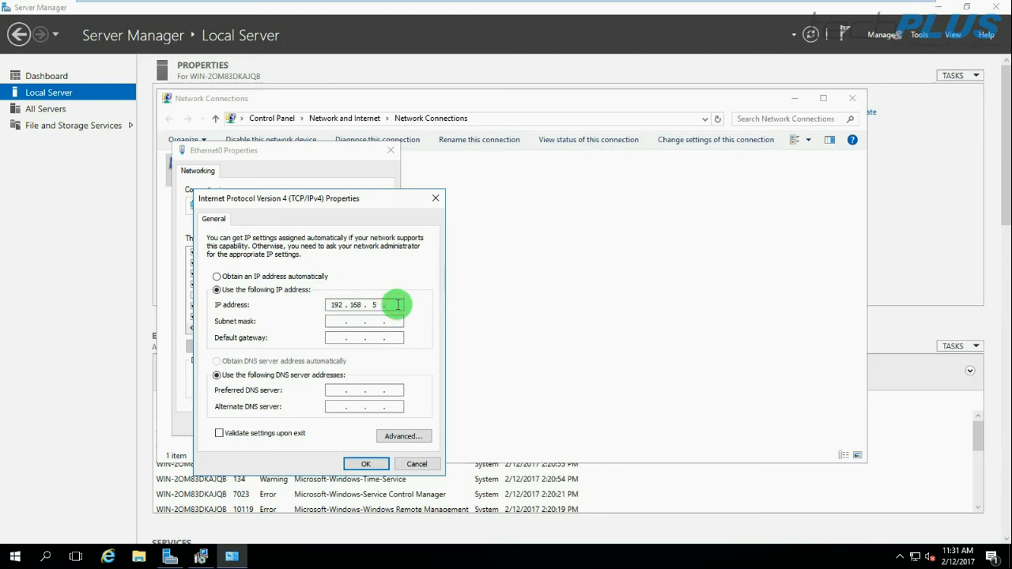
type("10")
key("Tab")
key("Tab")
type("192 . 168 . 5 . 1")
key("Tab")
key("Tab")
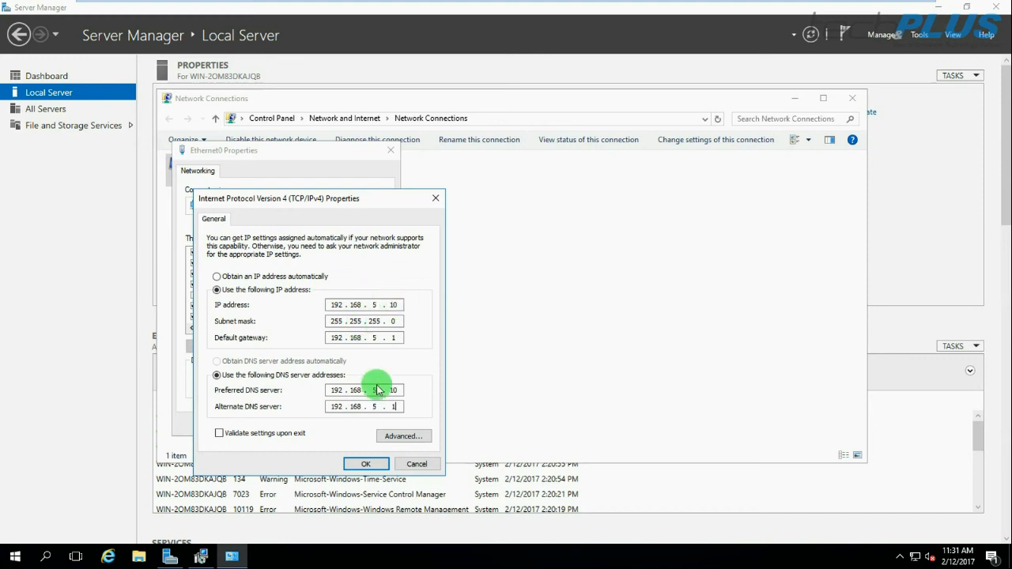
left_click(362, 463)
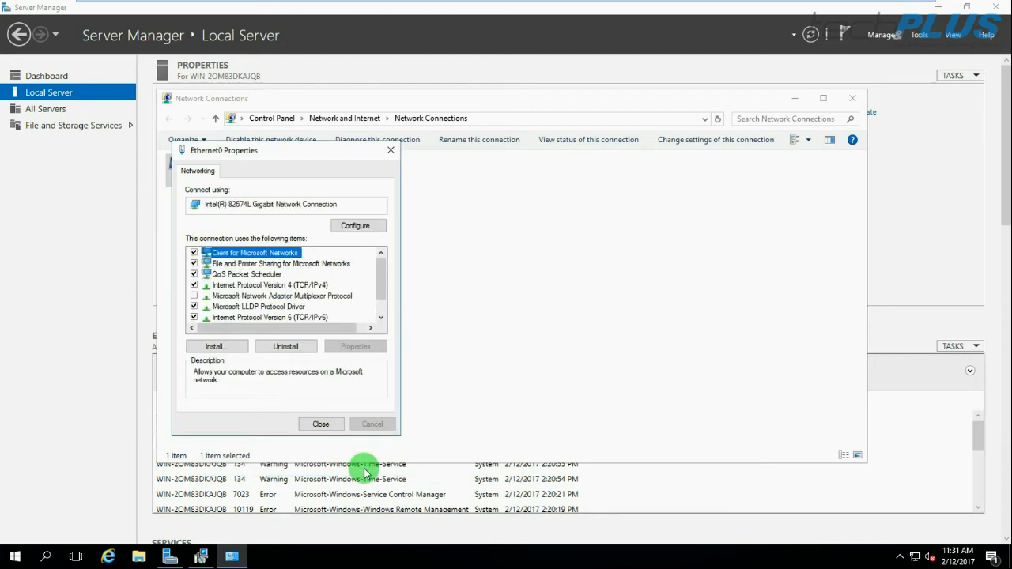
left_click(320, 424)
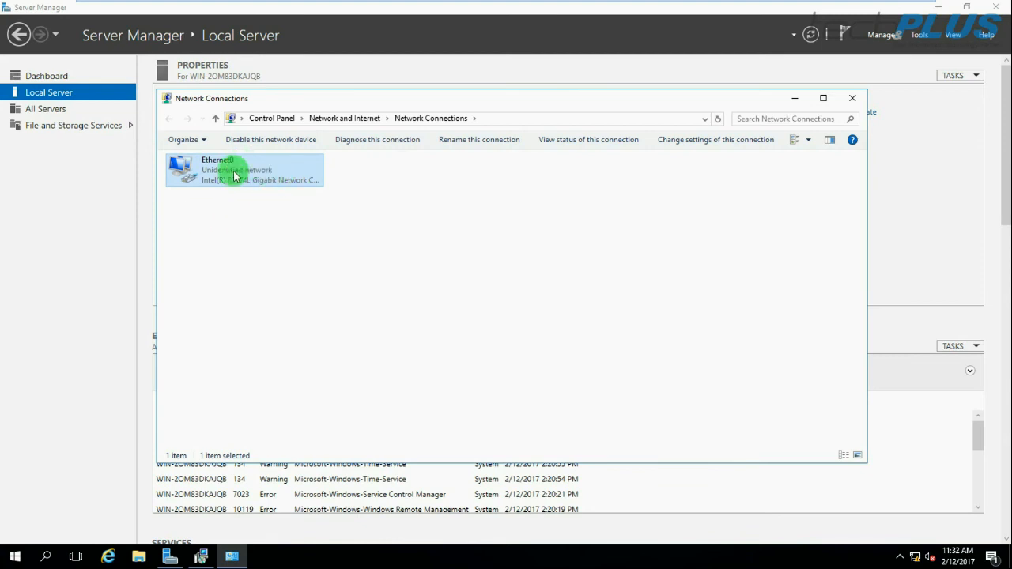
Close Network Connections, refresh Server Manager to show 192.168.5.10, and briefly view Windows Defender settings
left_click(848, 98)
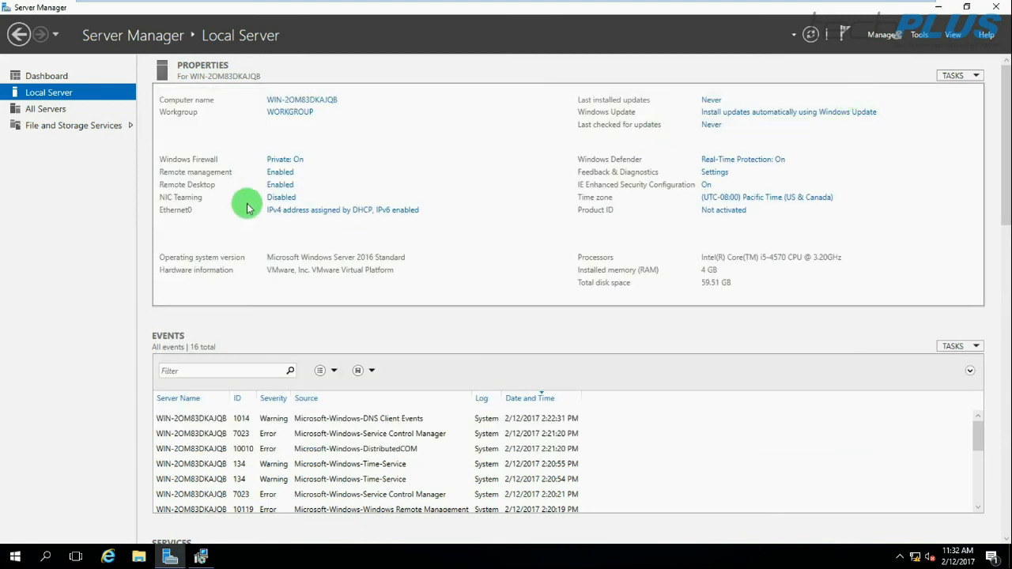
left_click(810, 34)
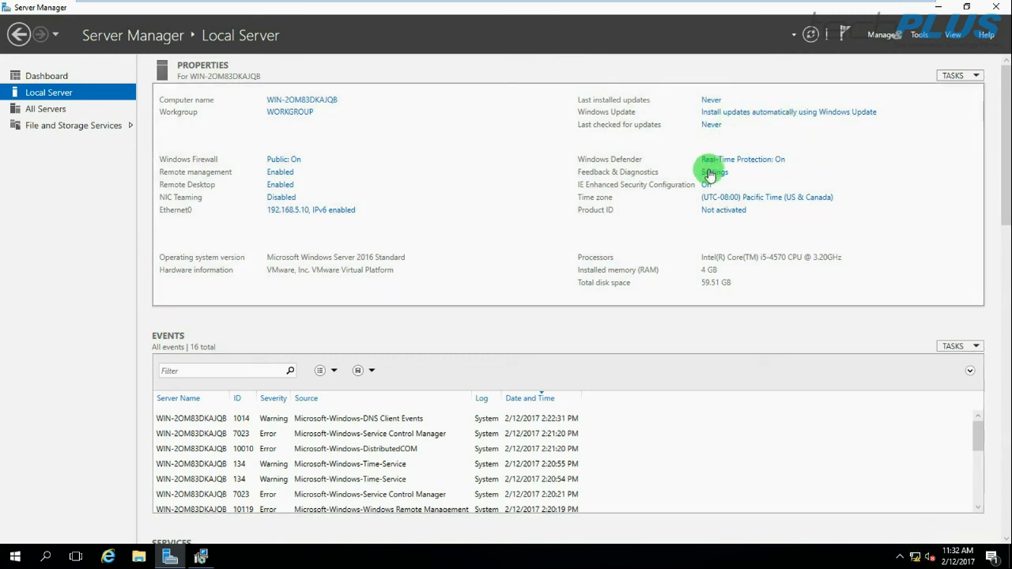
left_click(745, 162)
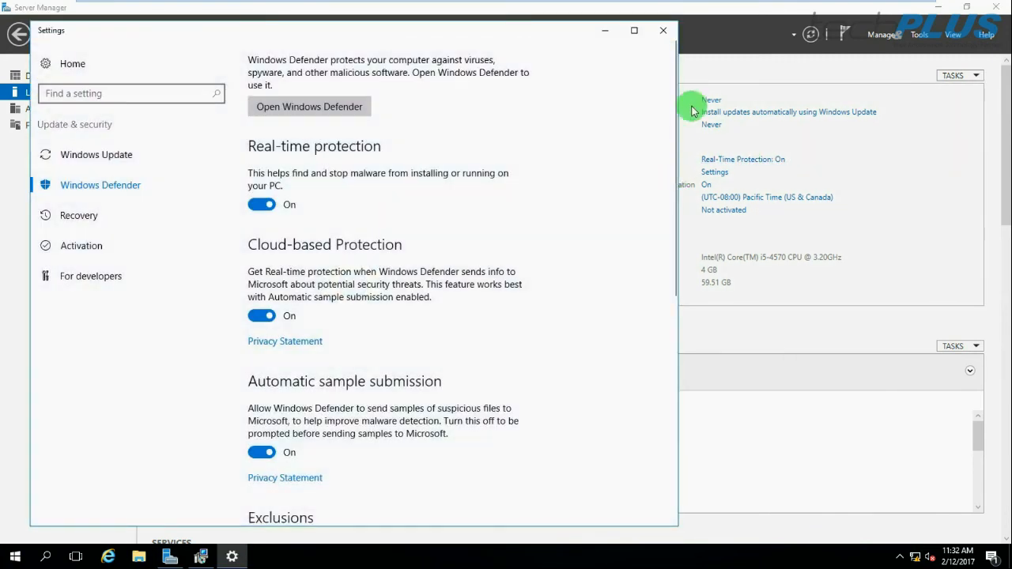
left_click(665, 30)
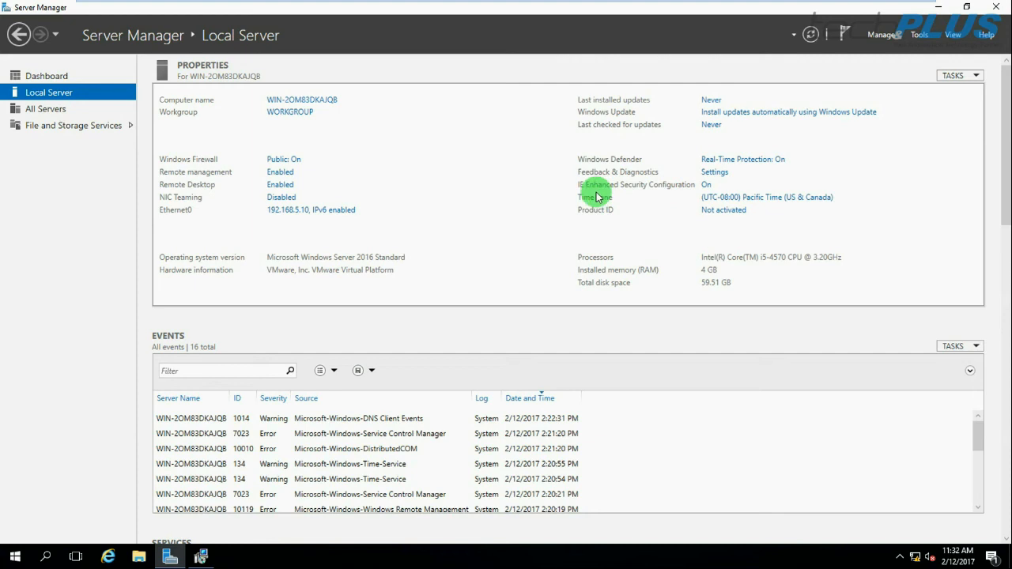
Pick (UTC-05:00) Eastern Time (US & Canada) in Date and Time settings, then refresh Server Manager
left_click(765, 204)
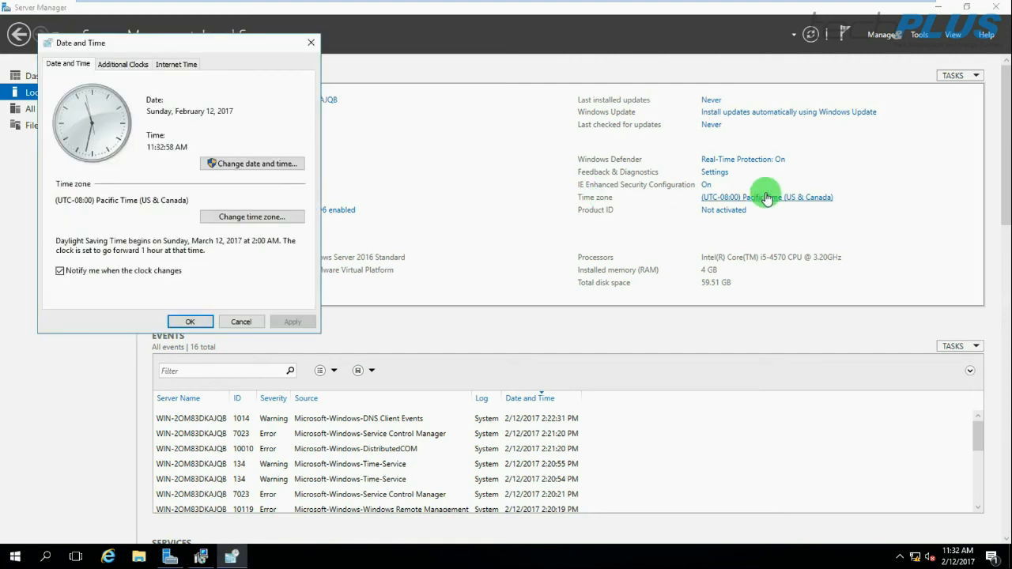
left_click(251, 222)
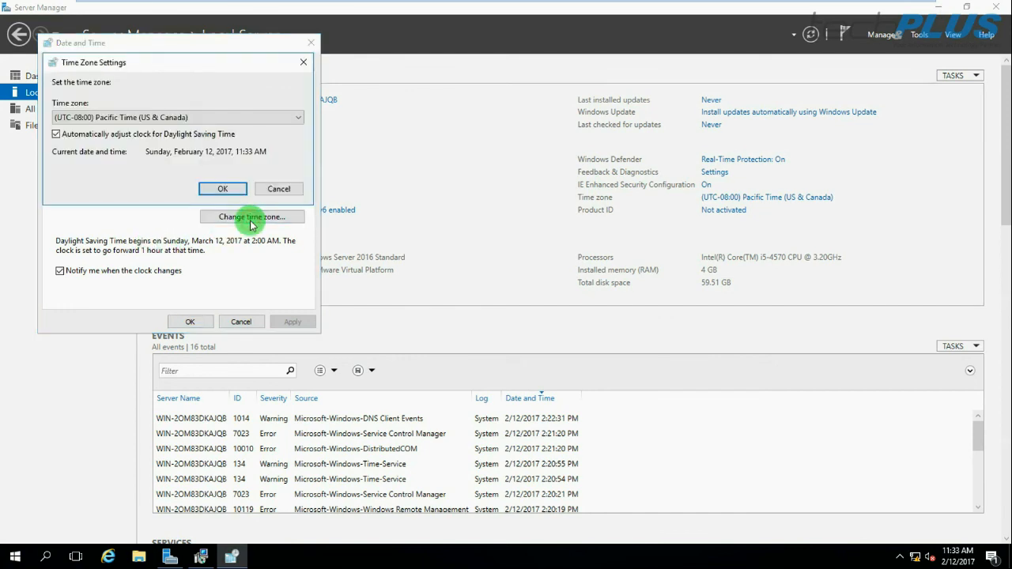
left_click(142, 119)
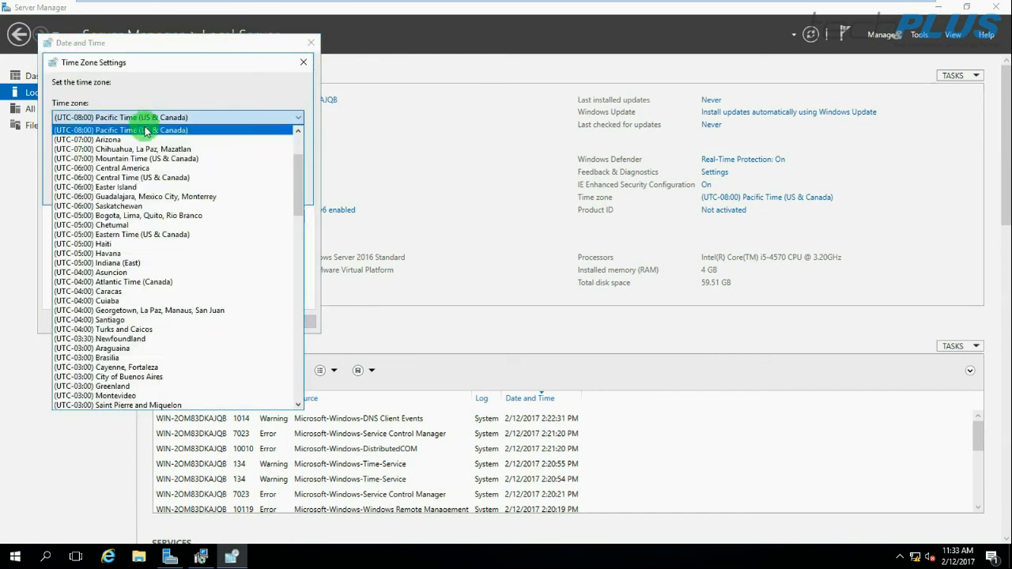
left_click(130, 235)
left_click(220, 191)
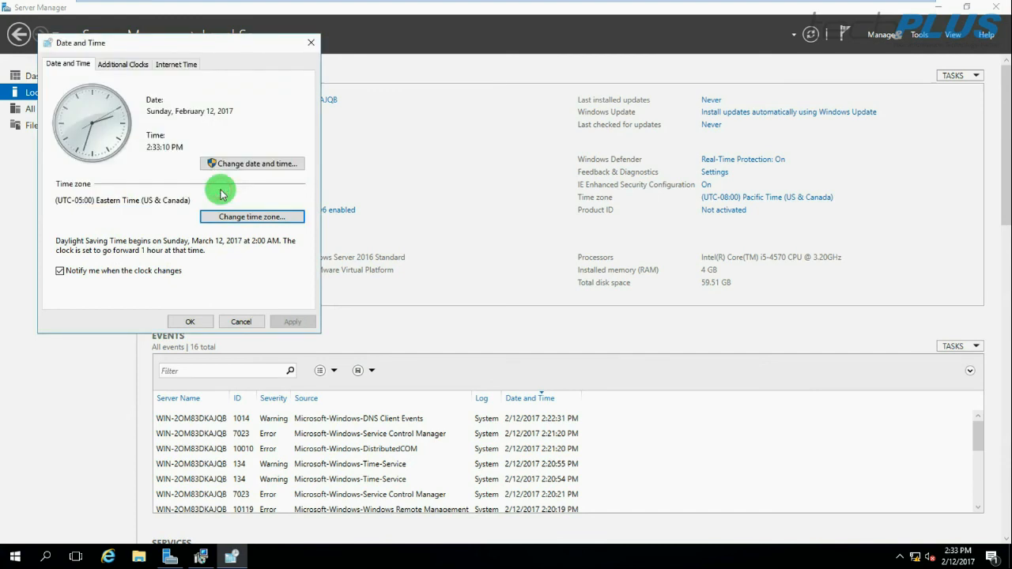
left_click(189, 323)
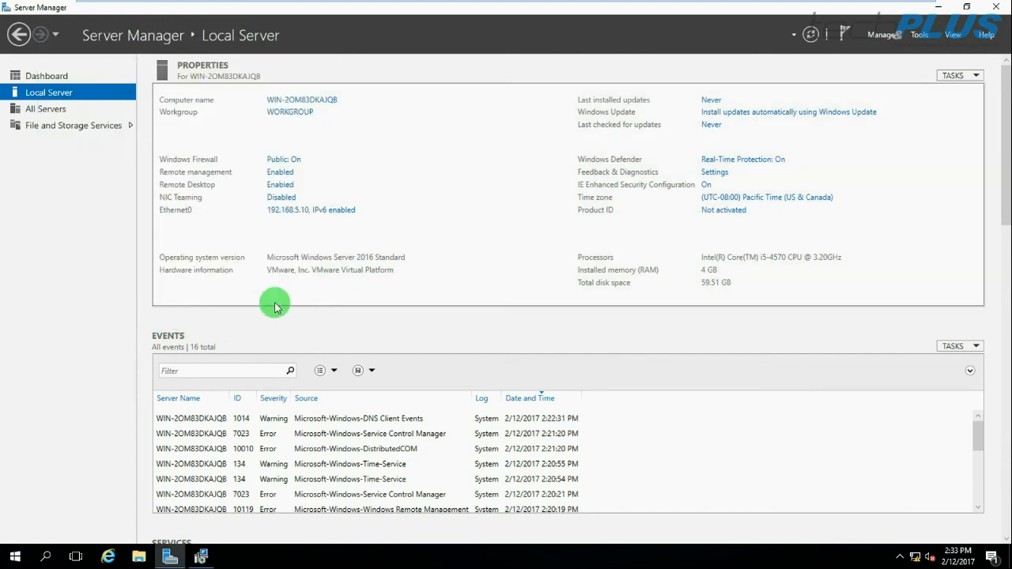
left_click(810, 34)
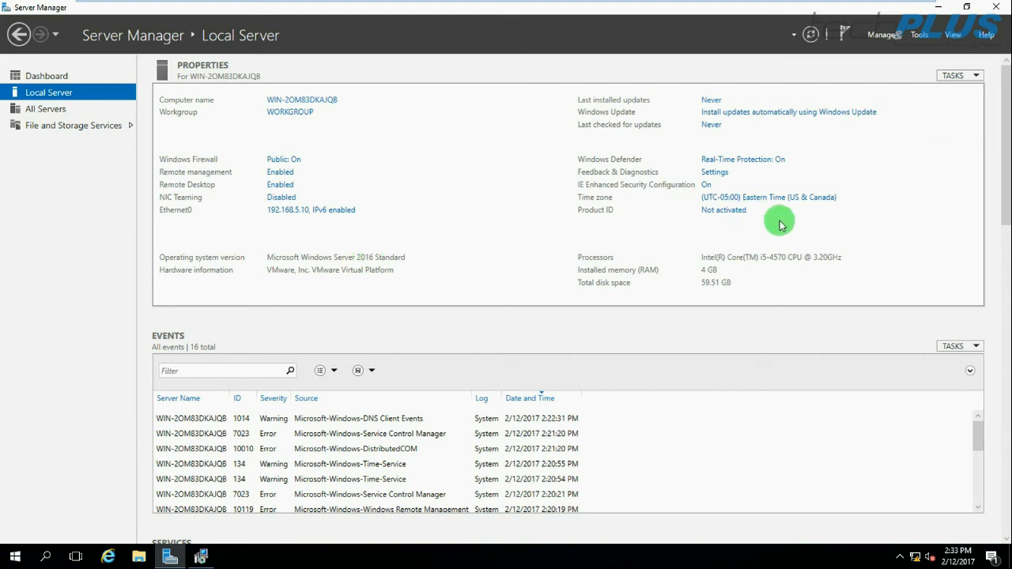
Open and refresh the Dashboard, then inspect the stopped Downloaded Maps Manager service alert
left_click(48, 79)
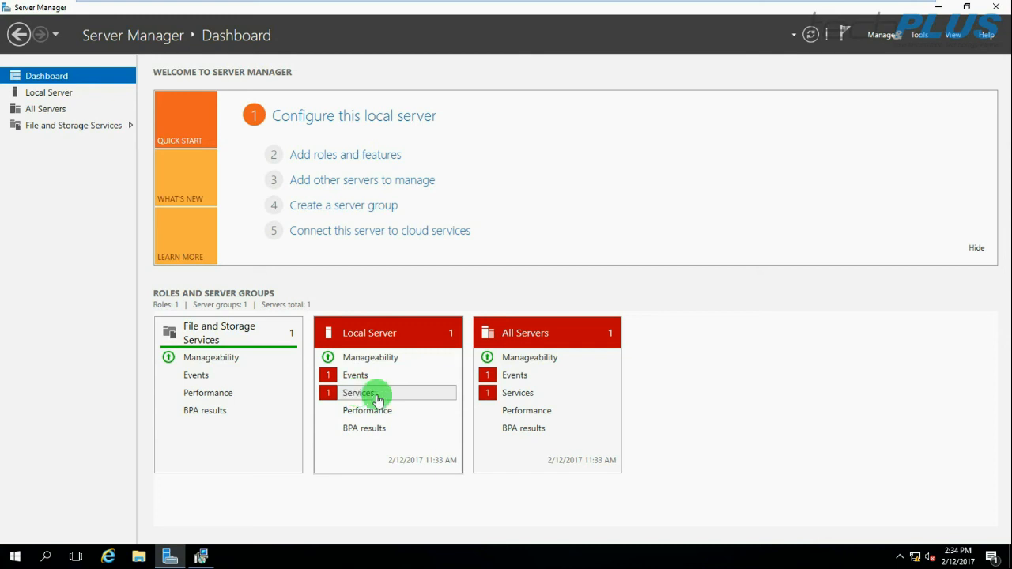
left_click(810, 36)
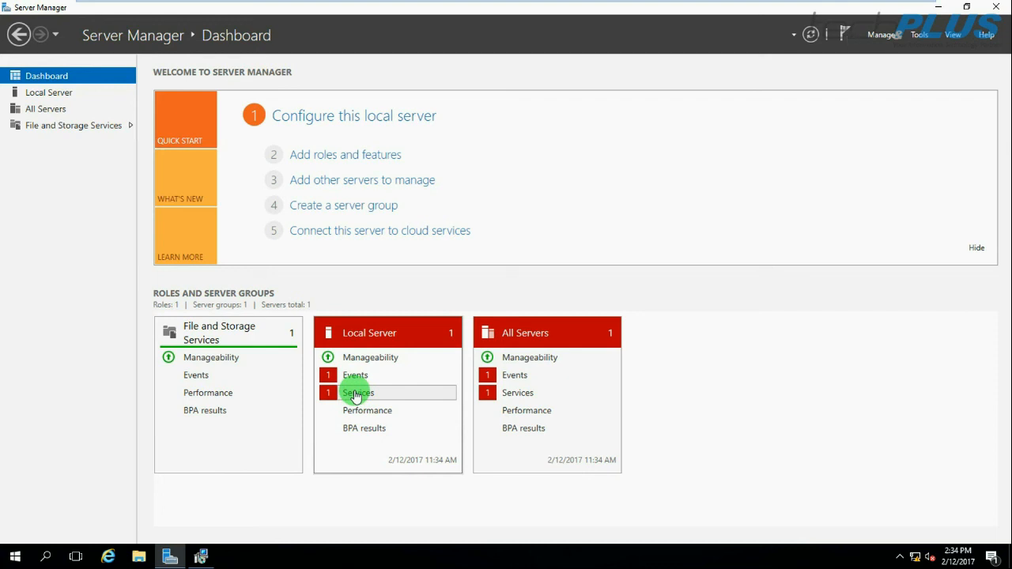
left_click(357, 393)
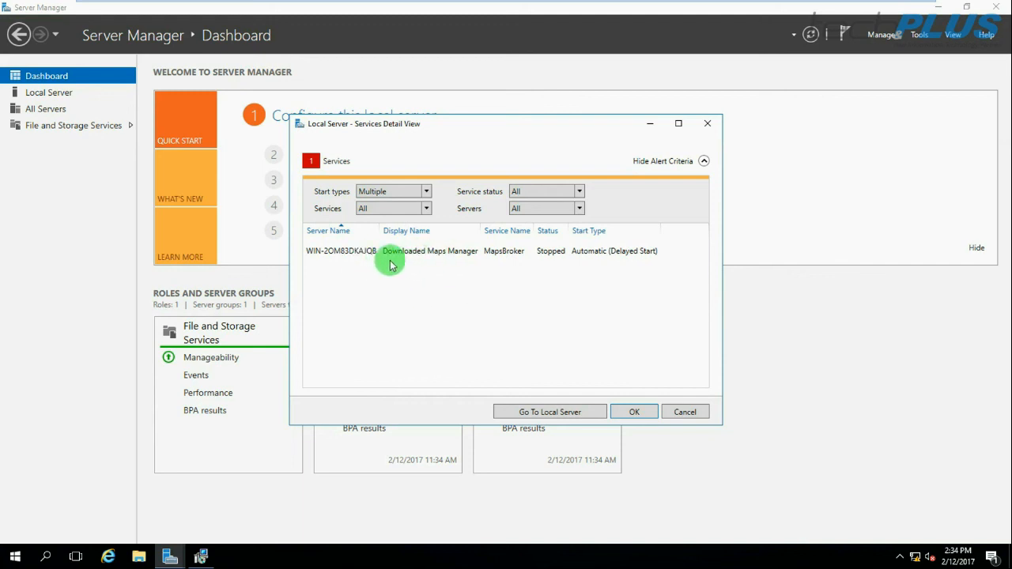
left_click(397, 252)
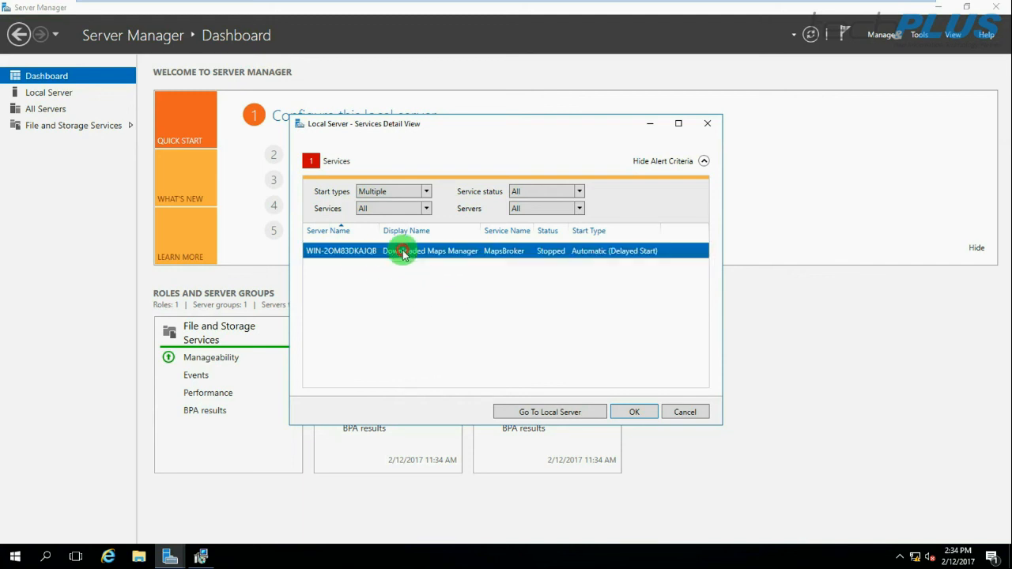
left_click(638, 411)
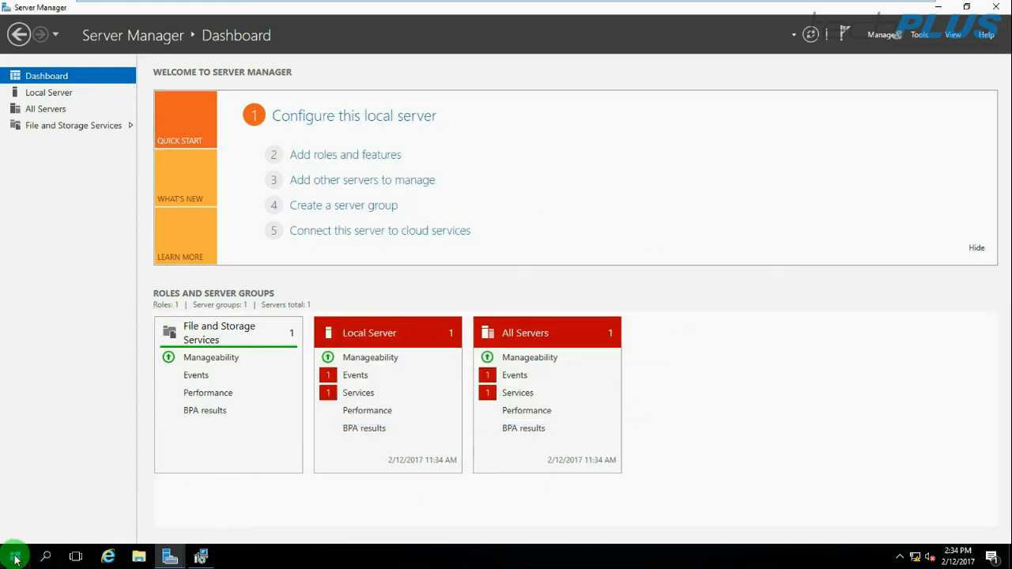
Launch the Services console from Run and open Downloaded Maps Manager's properties
right_click(16, 560)
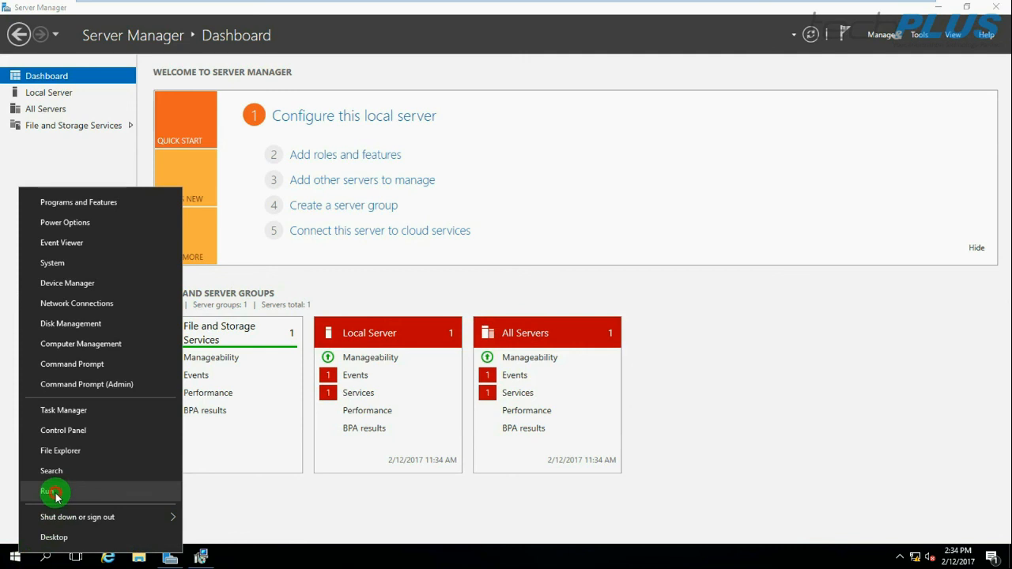
left_click(49, 491)
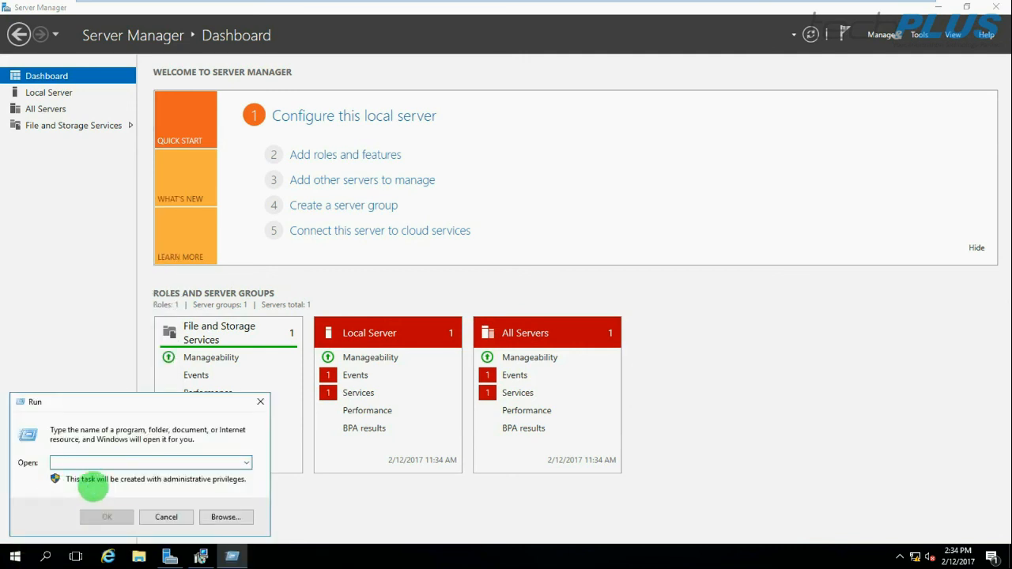
type("services.msc")
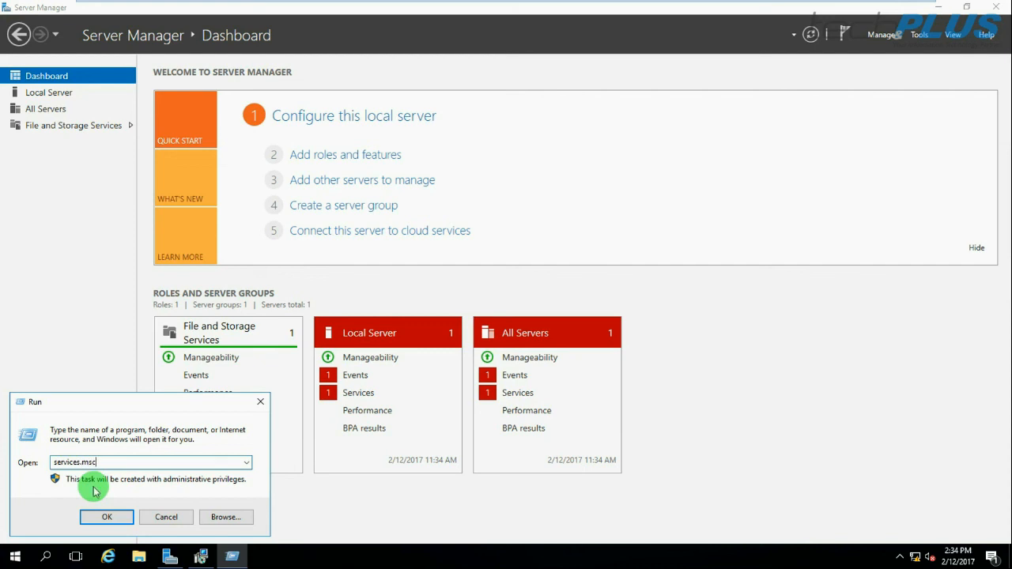
key("Return")
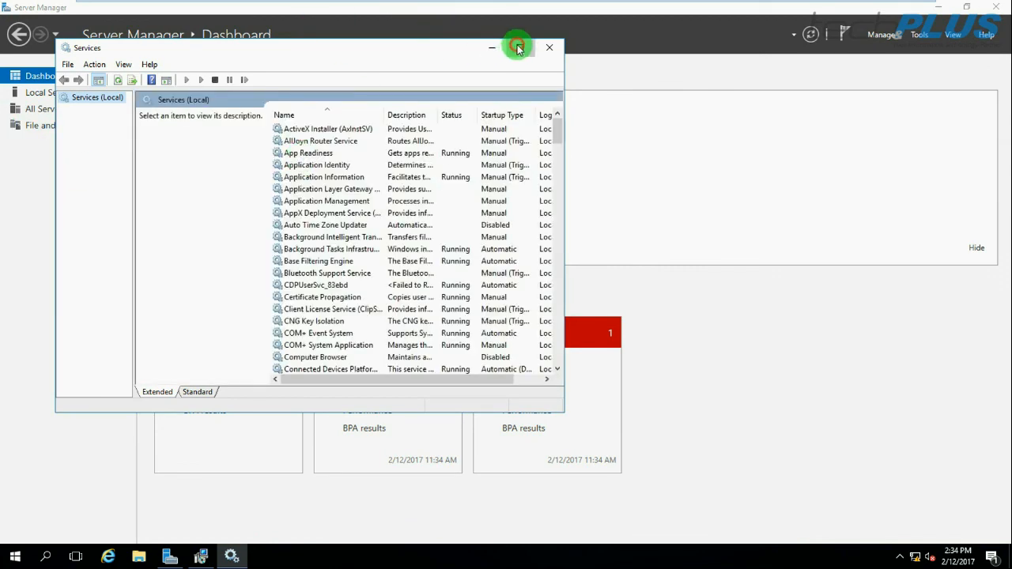
left_click(519, 48)
left_click(240, 72)
left_click(240, 71)
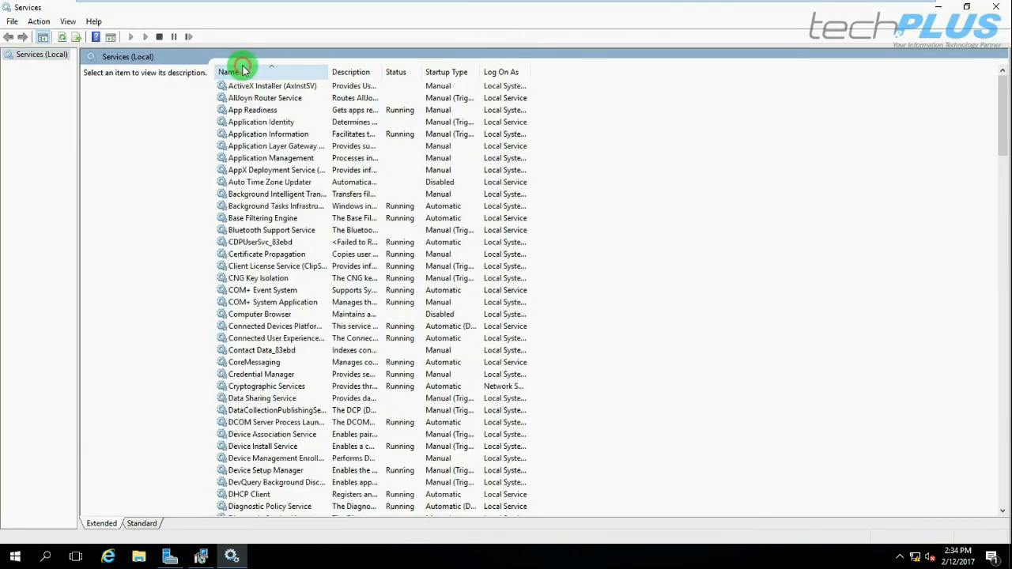
scroll(247, 289, "down", 6)
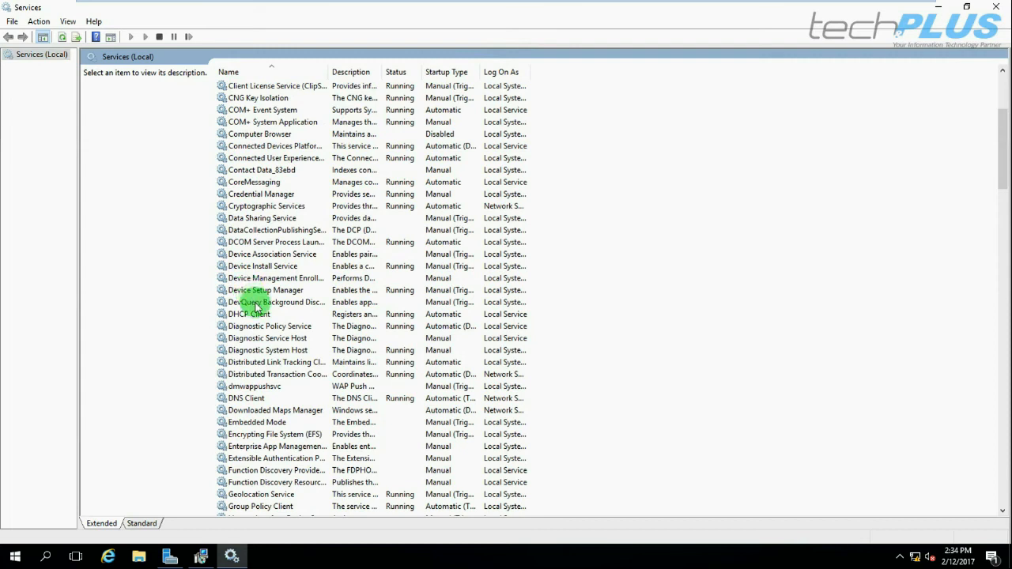
left_click(259, 412)
double_click(260, 413)
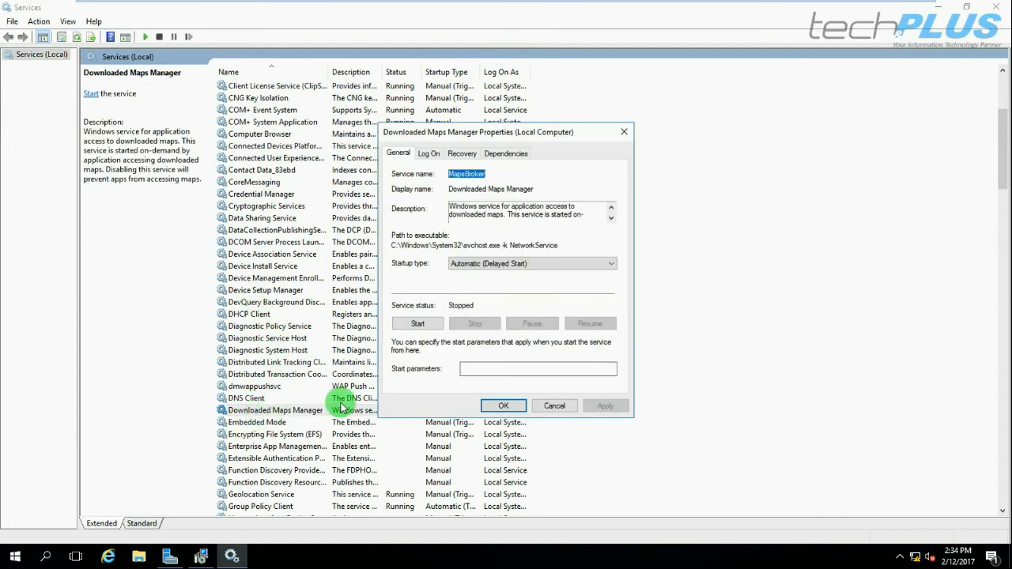
Set Downloaded Maps Manager's startup type to Disabled, close Services, and refresh the dashboard
left_click(480, 267)
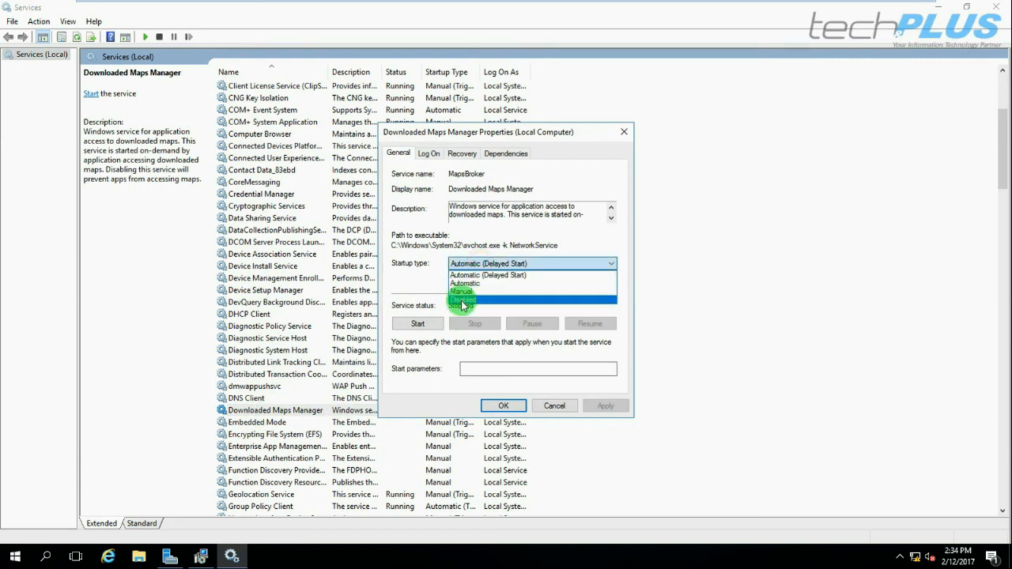
left_click(463, 294)
left_click(604, 407)
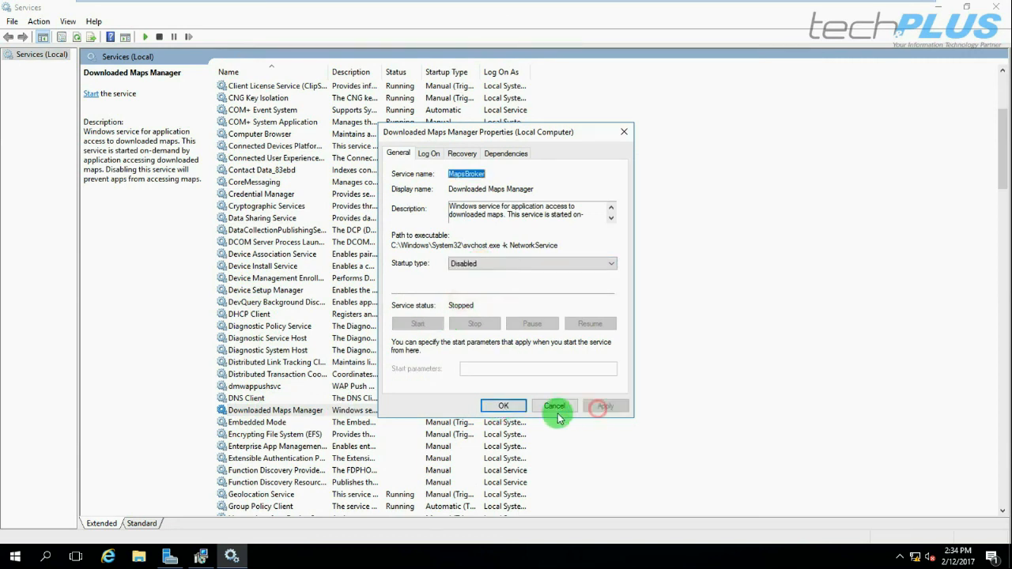
left_click(500, 407)
left_click(1005, 6)
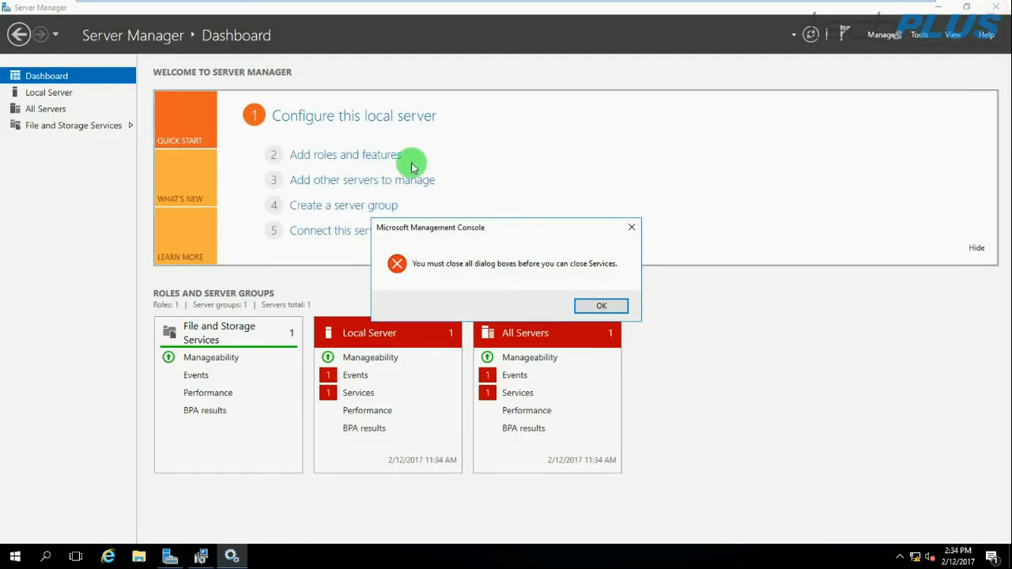
left_click(600, 308)
left_click(811, 35)
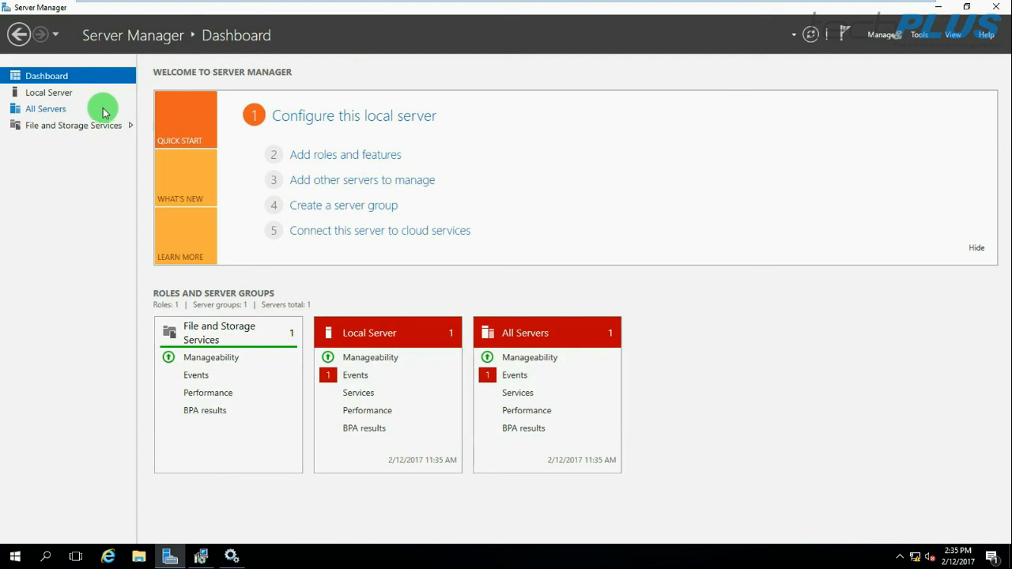
Check the pending WIN2016DC01 name in System, then accept the VMware Tools restart prompt
left_click(938, 7)
left_click(995, 6)
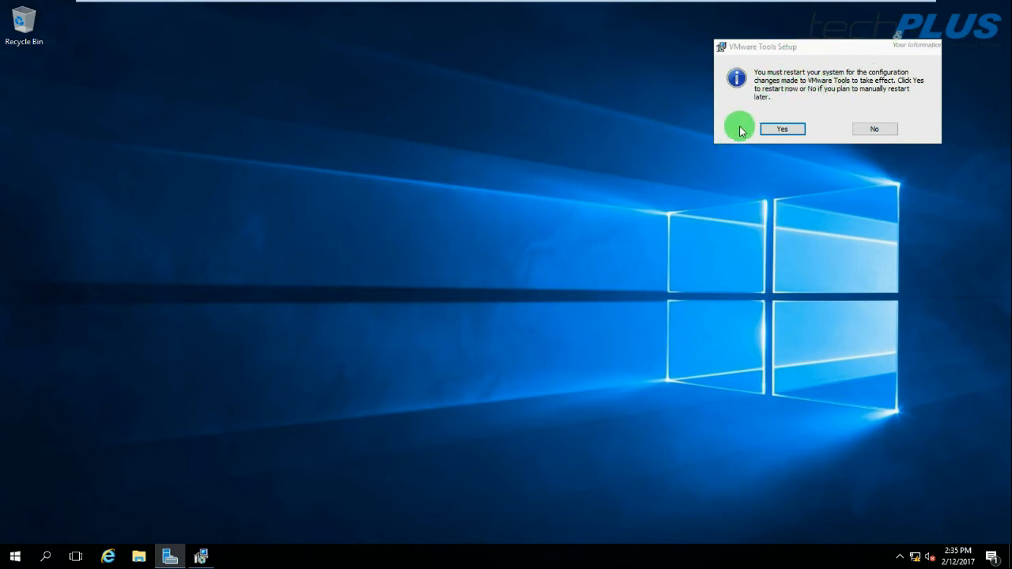
right_click(16, 558)
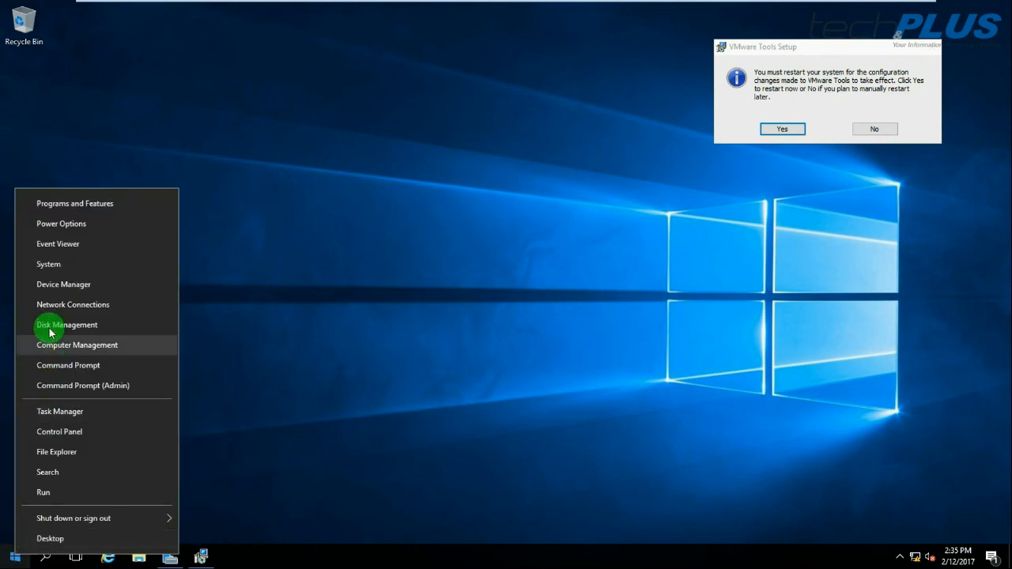
left_click(63, 267)
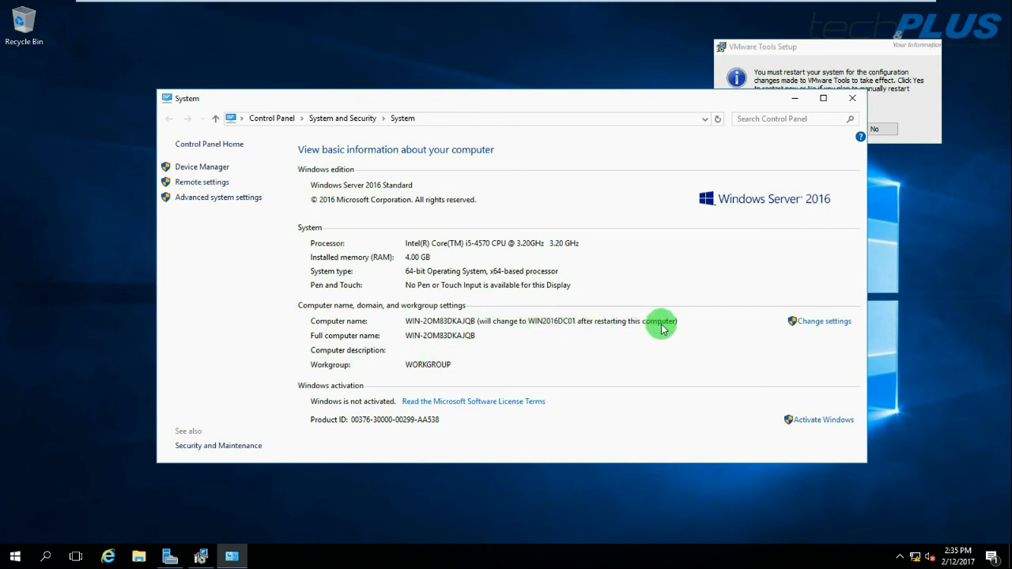
left_click(852, 98)
left_click(783, 130)
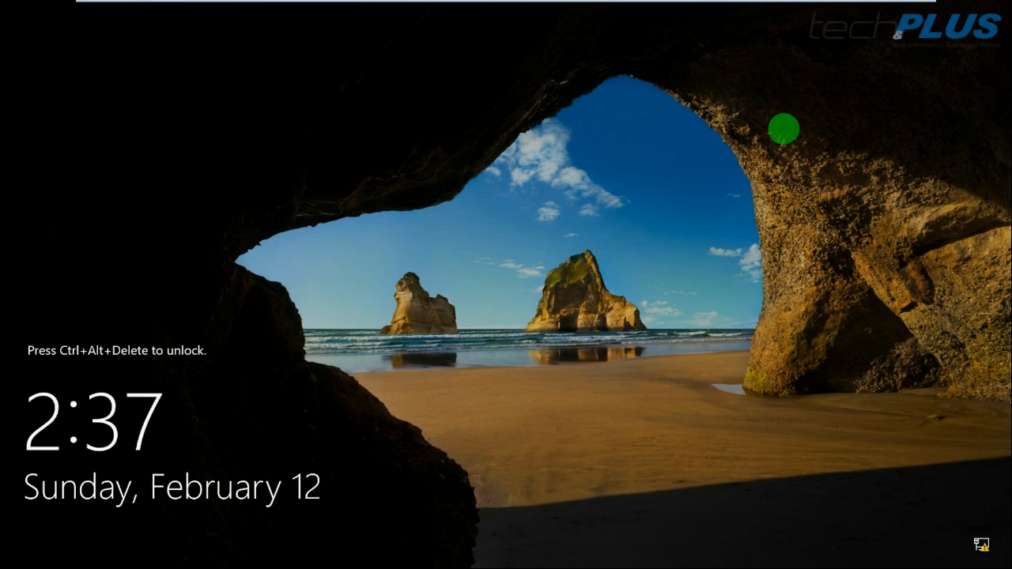
Send Ctrl+Alt+Del from the VMware toolbar and sign in with the Administrator password
mouse_move(242, 4)
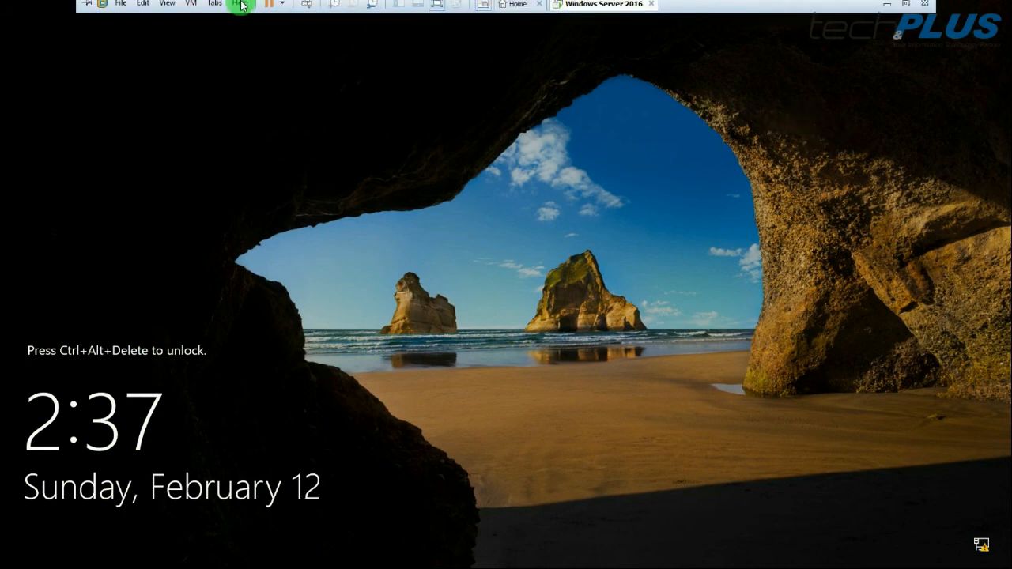
left_click(309, 16)
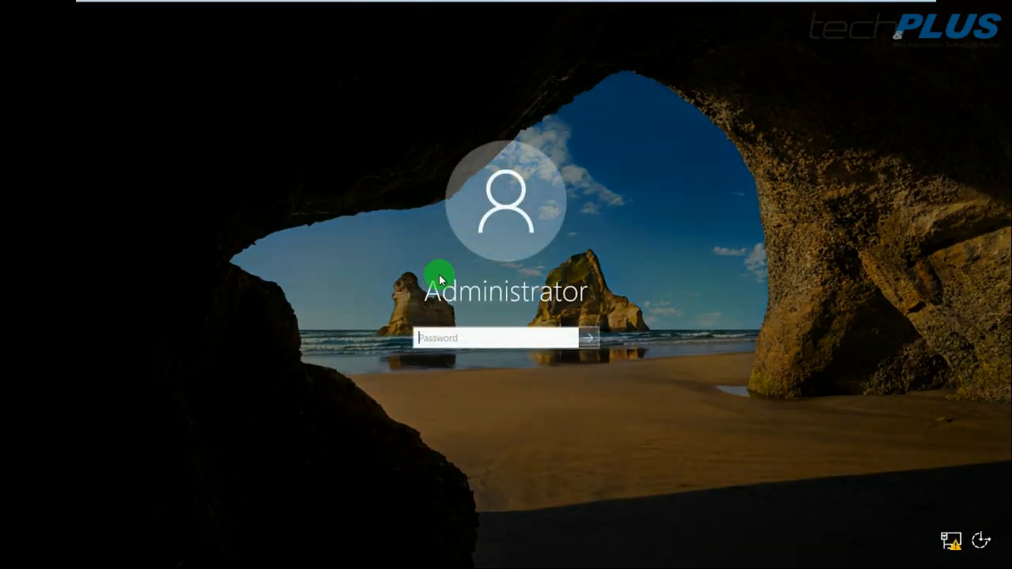
type("•••••••")
key("Return")
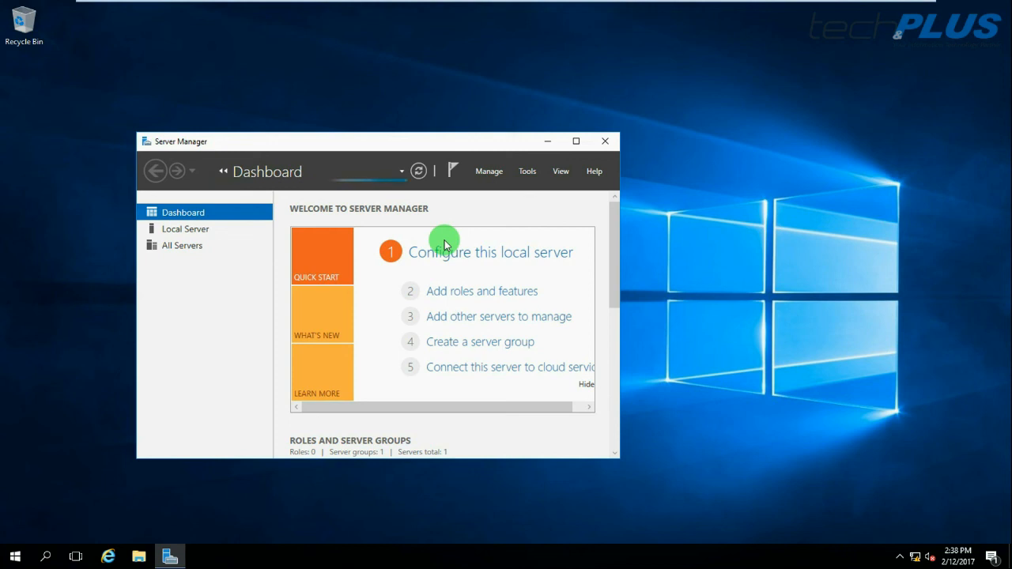
Review WIN2016DC01's Local Server properties, run a Windows Update check, then return to the desktop
left_click(573, 144)
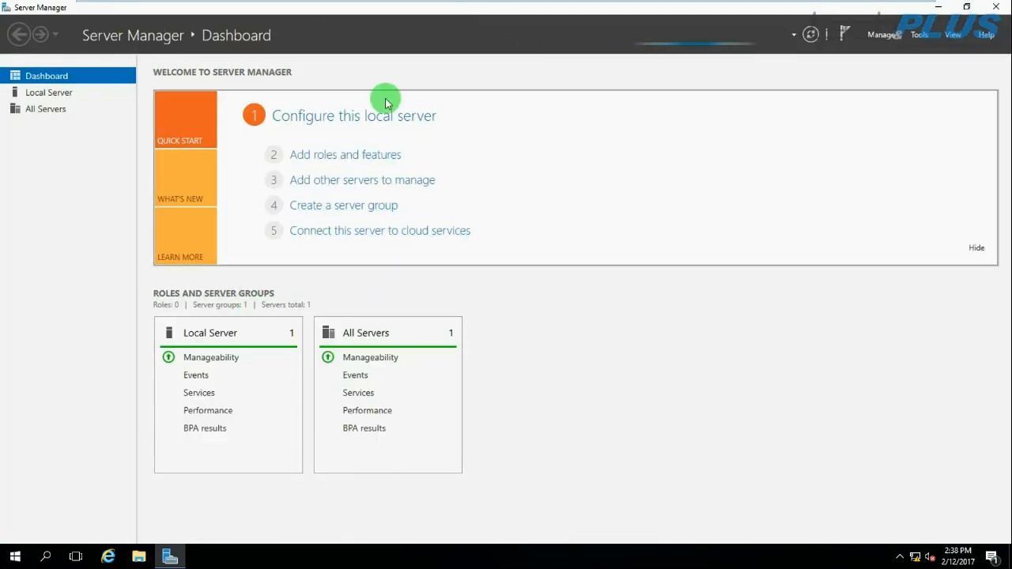
left_click(48, 94)
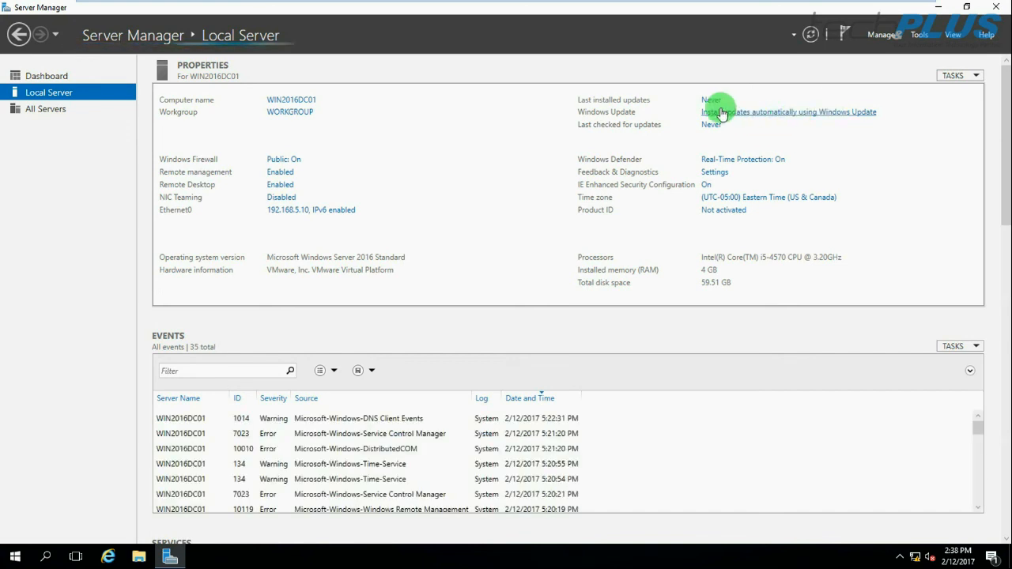
left_click(793, 116)
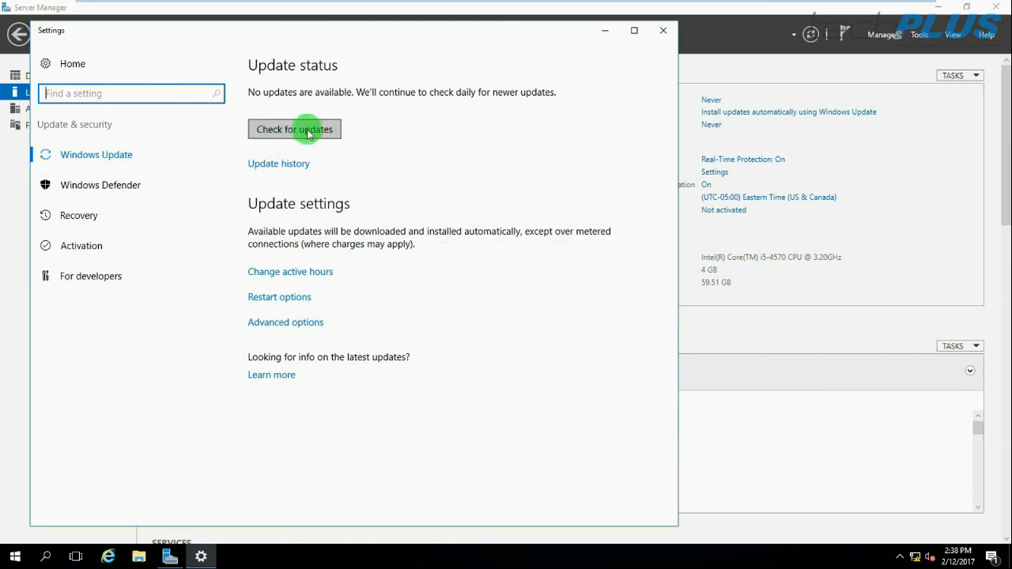
left_click(289, 133)
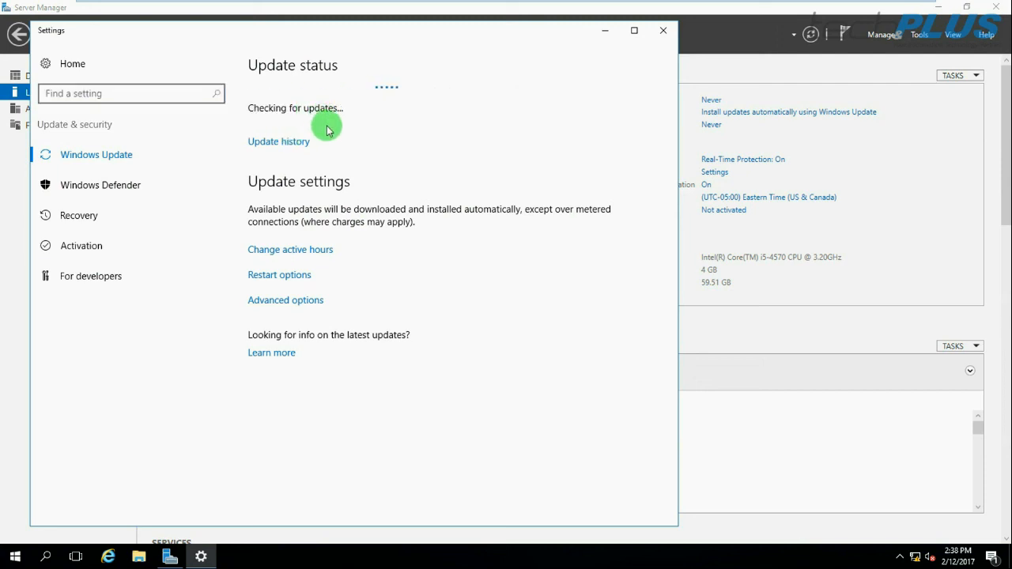
mouse_move(917, 560)
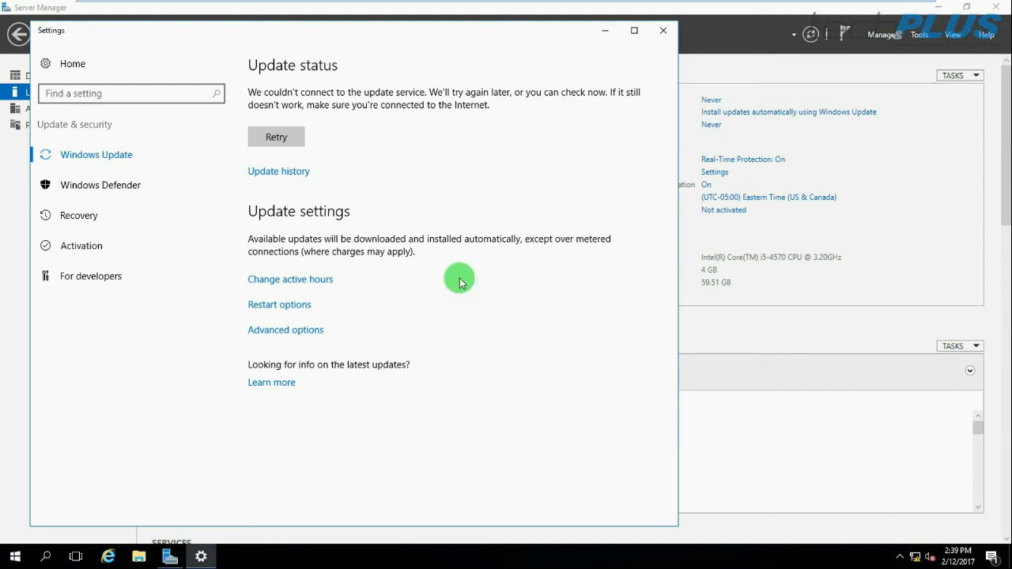
left_click(662, 33)
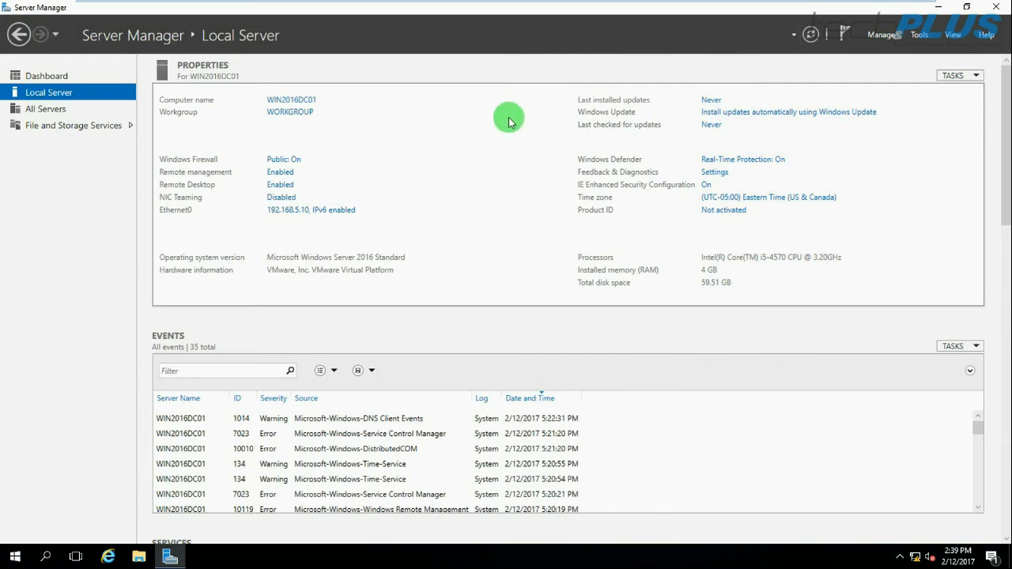
left_click(937, 7)
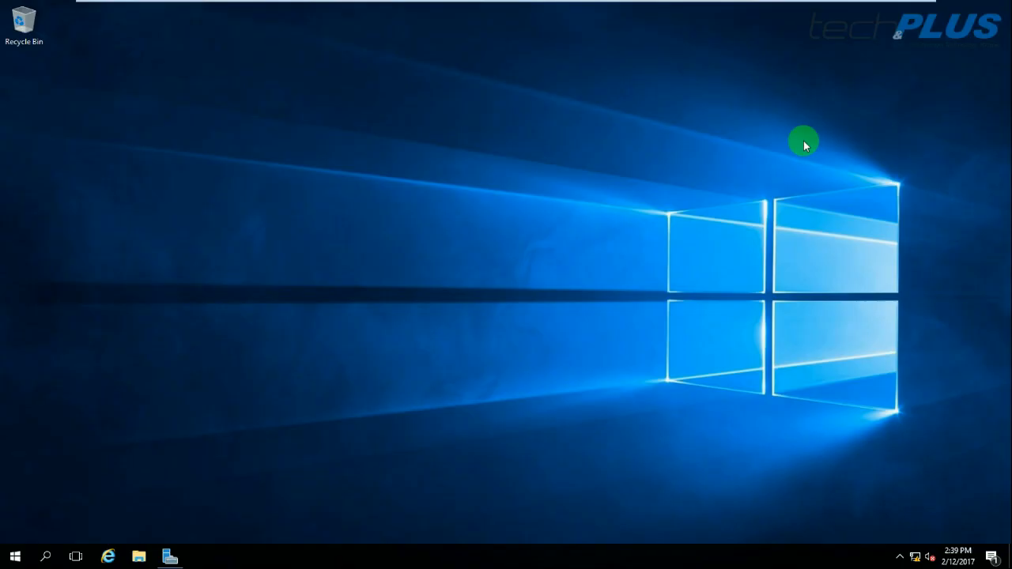